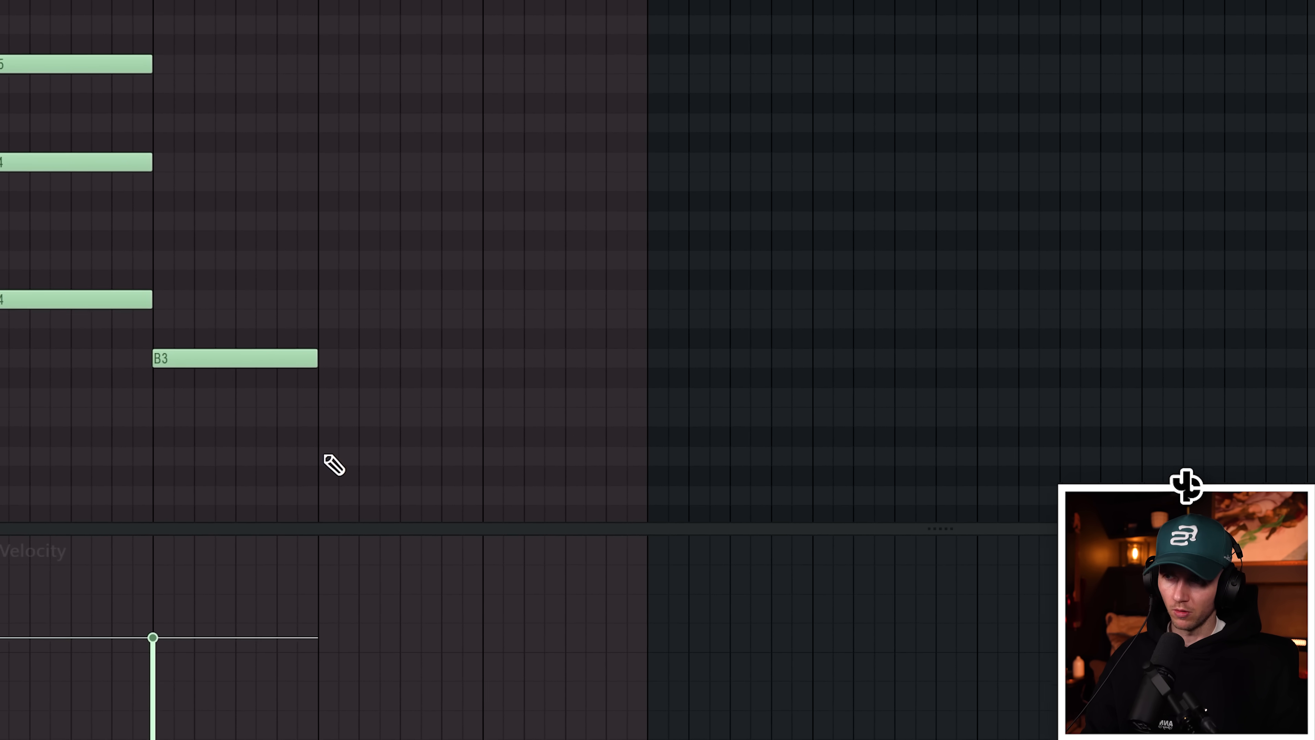
Build the third chord from bar 3 with an F#3 root under F#4, A4 and C#5, ending the A4 at bar 4.5.
{"action": "left_click", "coordinate": [313, 462]}
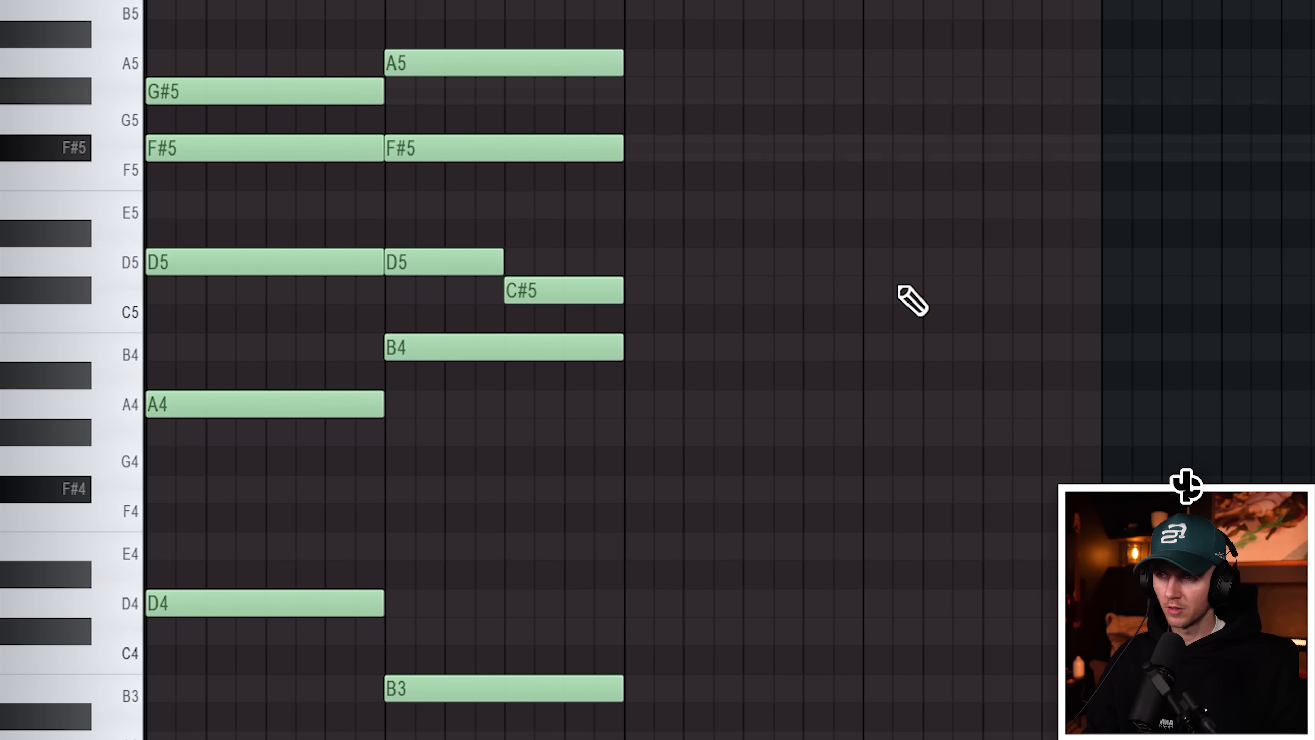
{"action": "key", "text": "space"}
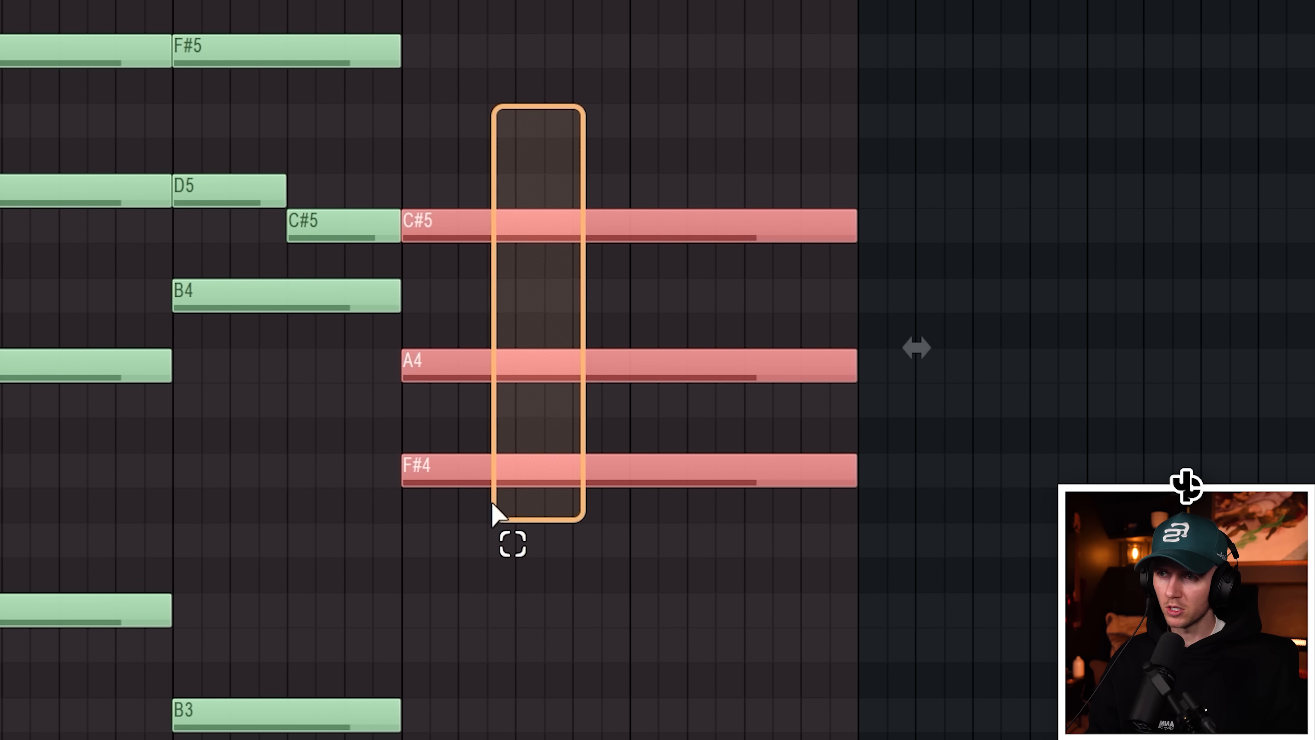
{"action": "key", "text": "ctrl+Up"}
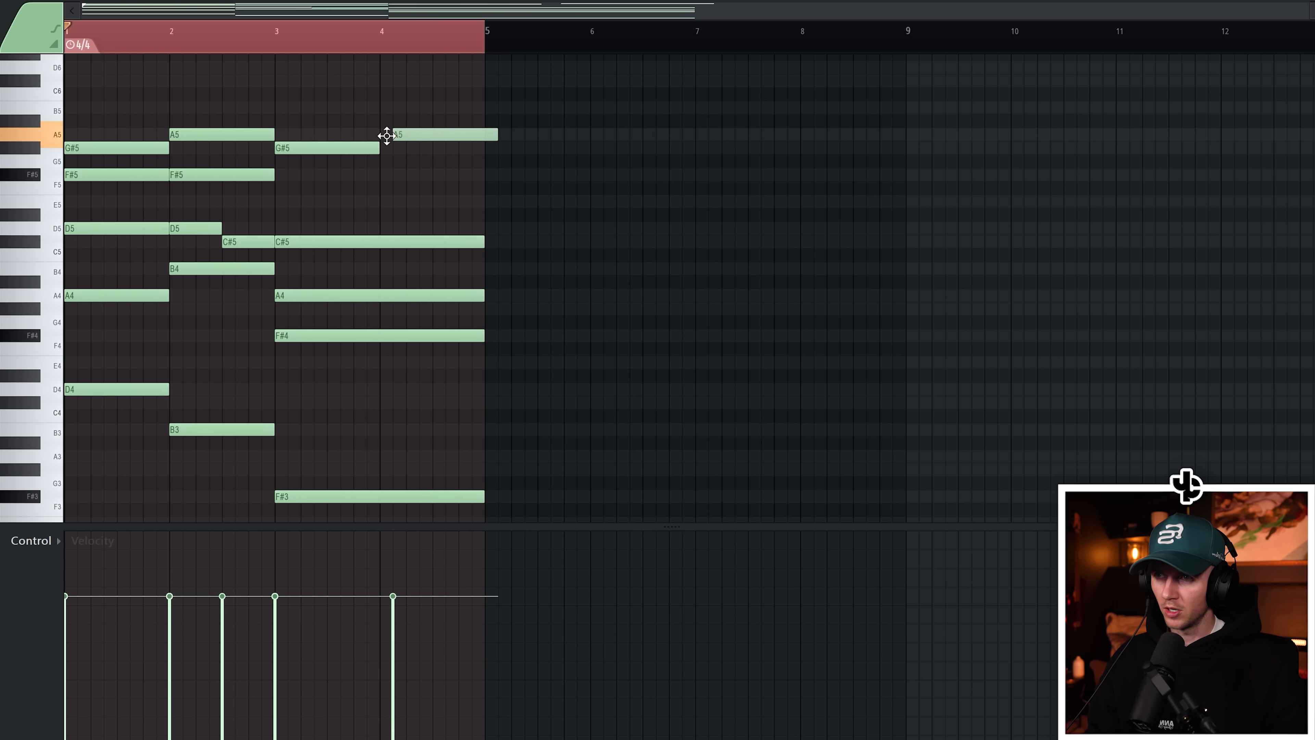
{"action": "left_click_drag", "start_coordinate": [484, 296], "coordinate": [429, 290]}
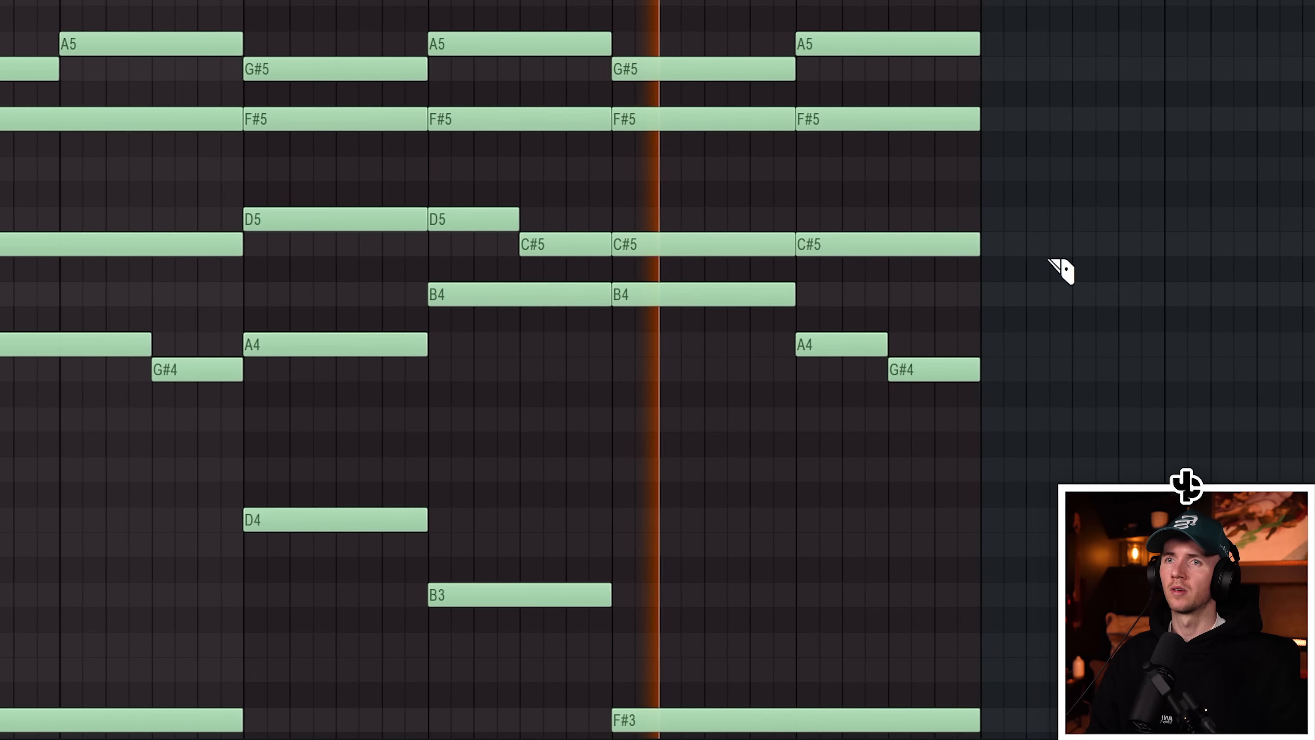
Clear the low bass notes beneath the chords in the Analog Lab V #2 part and play the pattern.
{"action": "scroll", "coordinate": [1048, 260], "scroll_direction": "down", "scroll_amount": 1}
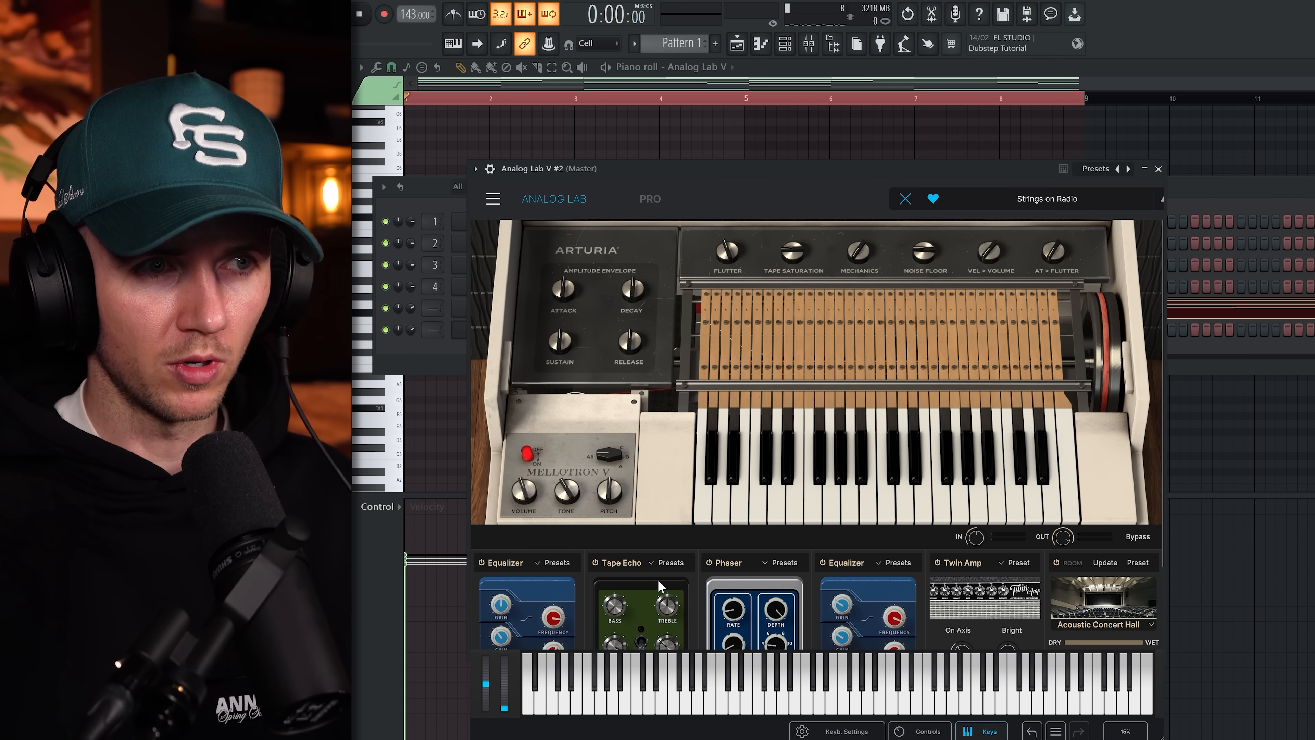
{"action": "scroll", "coordinate": [602, 573], "scroll_direction": "down", "scroll_amount": 1}
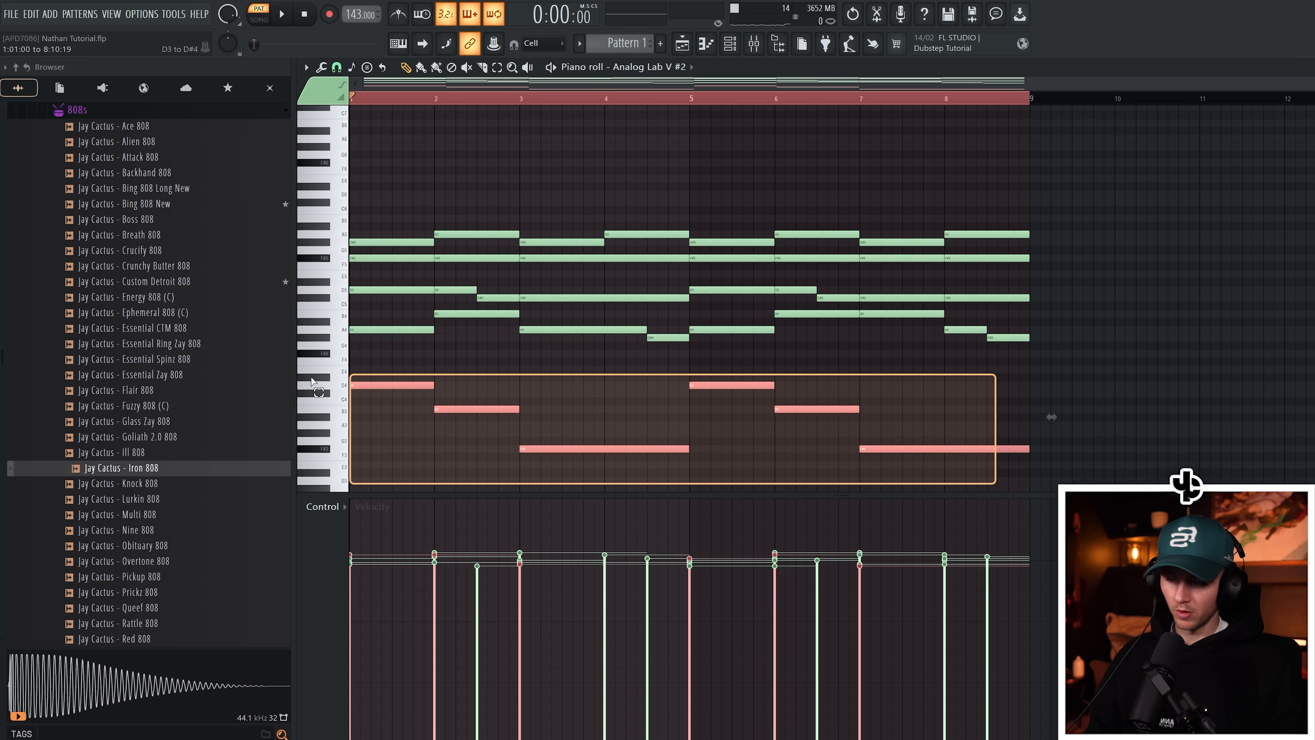
{"action": "key", "text": "space"}
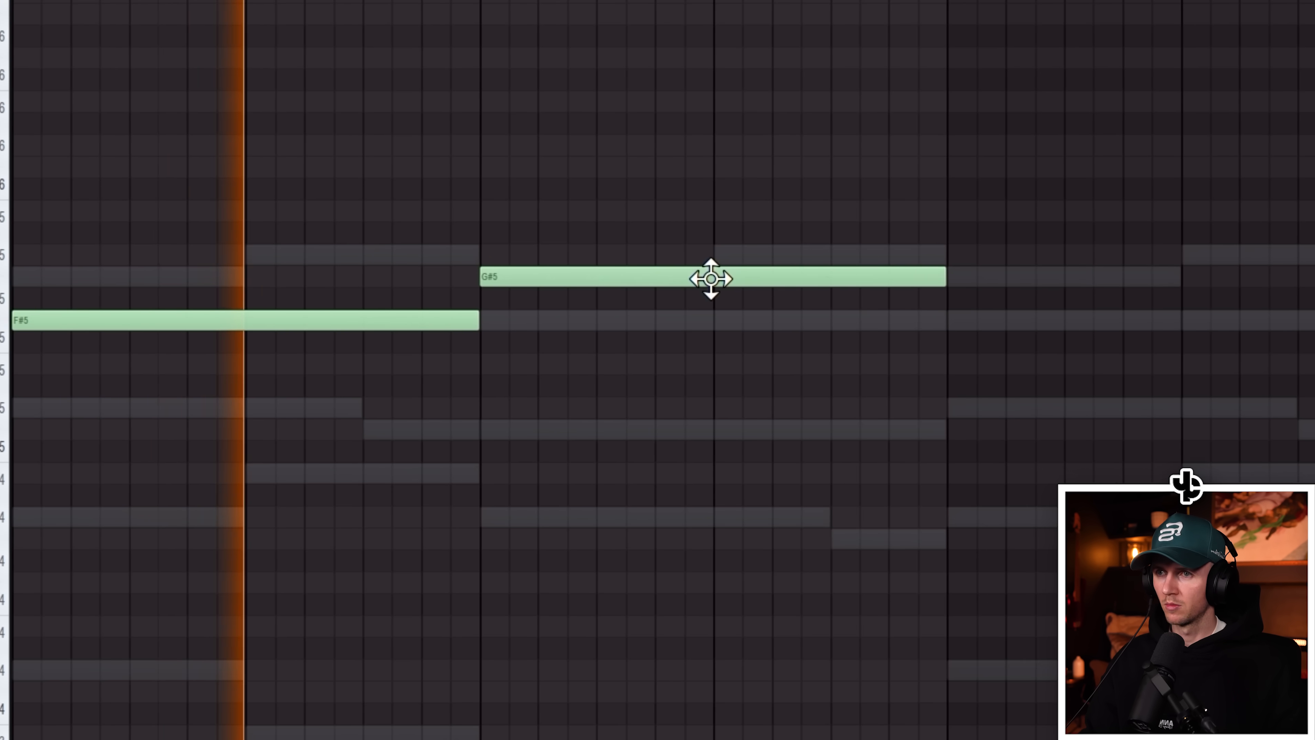
Shorten the G#5 note to bar 3, put a one-bar C#5 in bar 4, and repeat the four-bar phrase.
{"action": "left_click", "coordinate": [672, 280]}
{"action": "left_click_drag", "start_coordinate": [651, 285], "coordinate": [566, 461]}
{"action": "key", "text": "ctrl+a"}
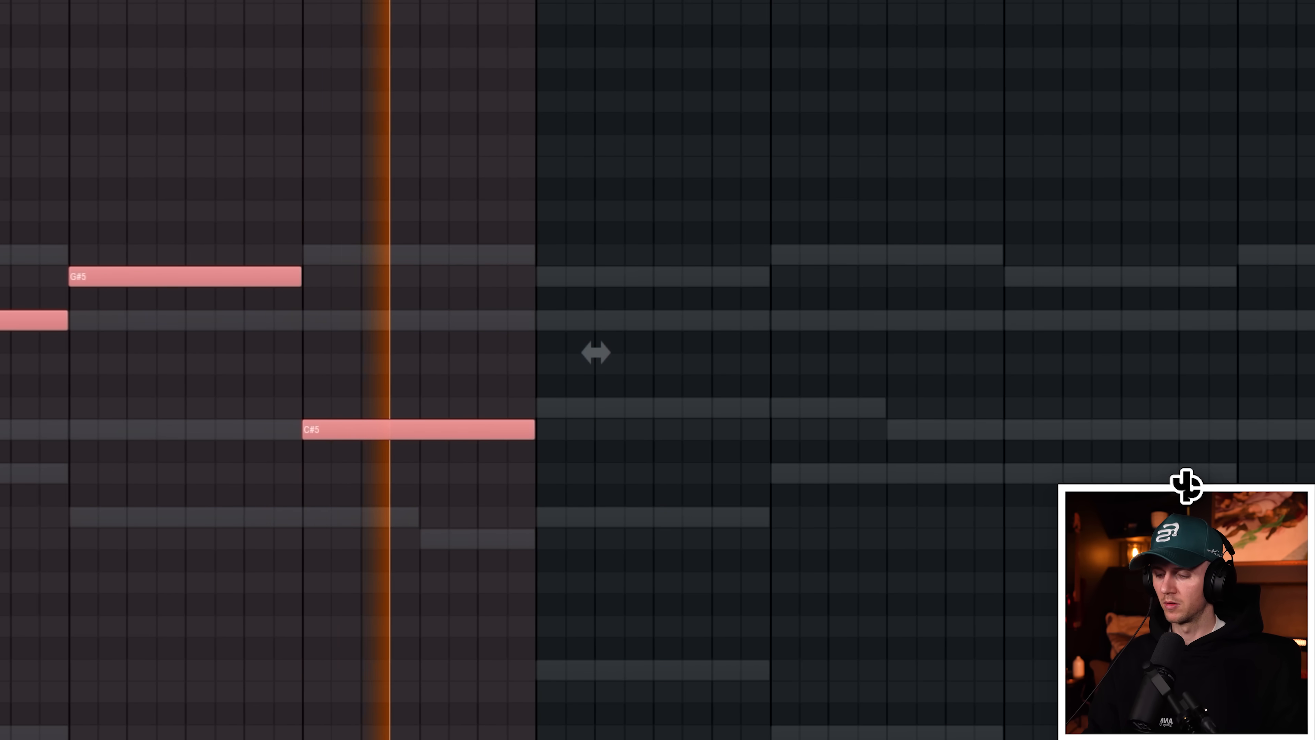
{"action": "key", "text": "ctrl+b"}
{"action": "key", "text": "ctrl+d"}
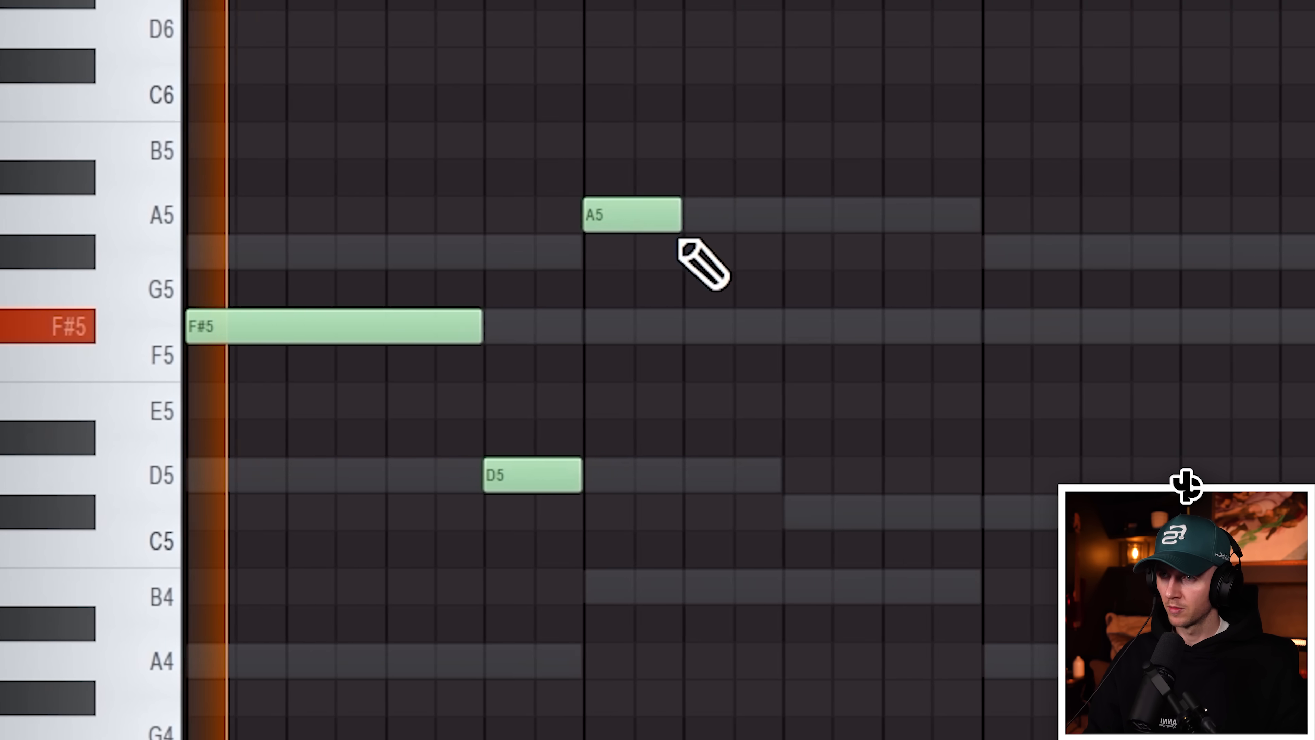
Lengthen the A5 note at bar 2 to half a bar and add an F#5 note at bar 3.
{"action": "left_click_drag", "start_coordinate": [679, 215], "coordinate": [706, 216]}
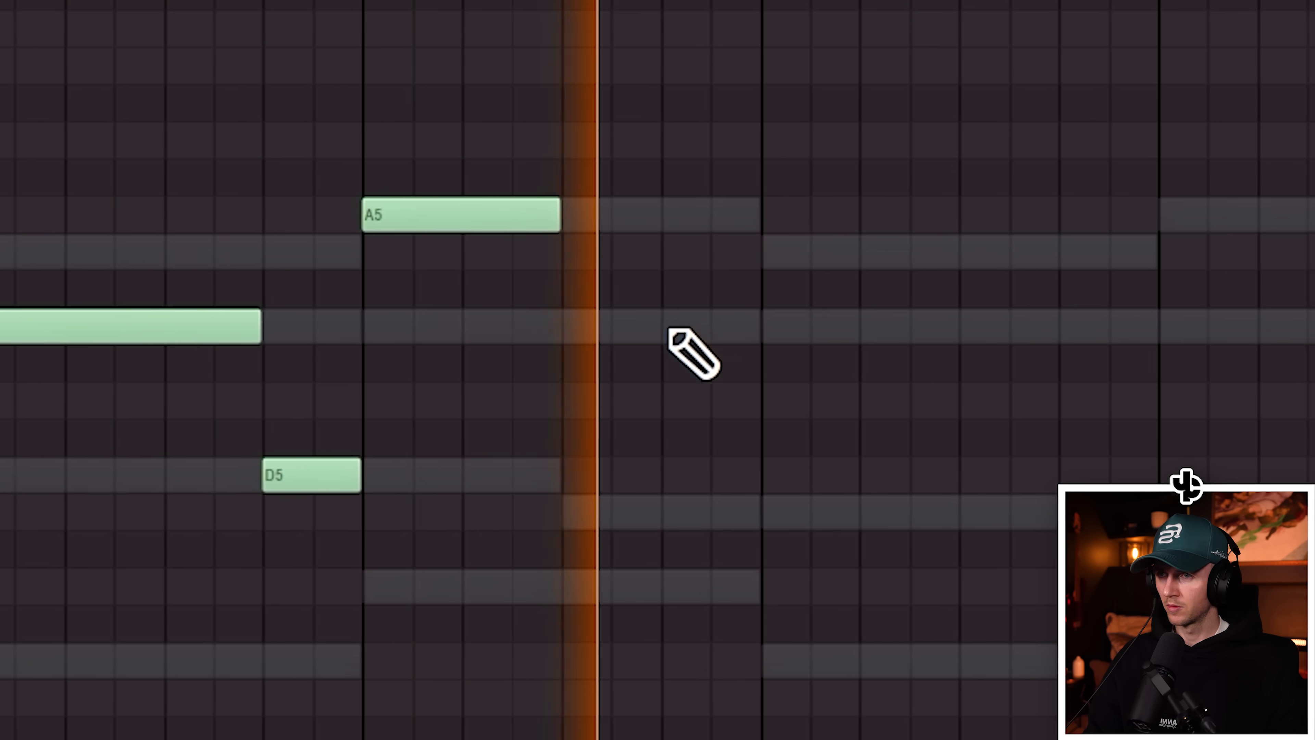
{"action": "left_click", "coordinate": [758, 327]}
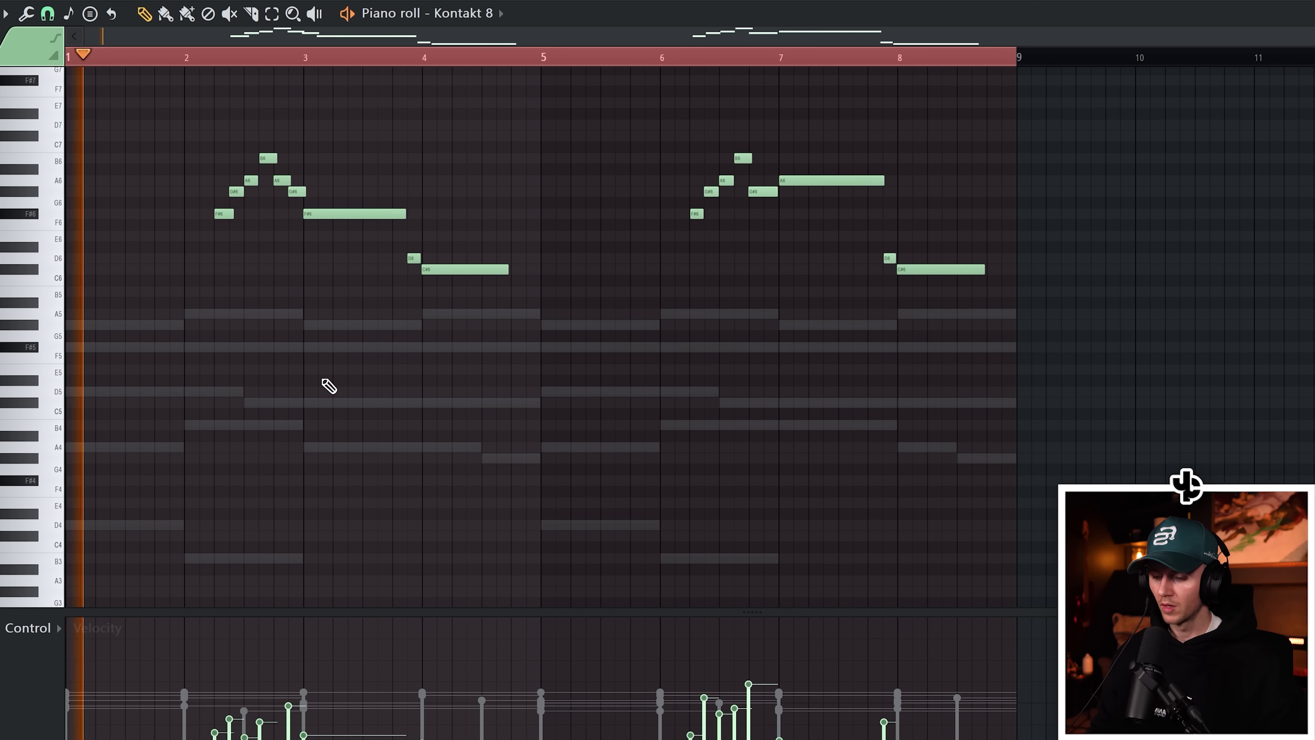
Follow the Kontakt 8 melody through both phrases of the eight-bar pattern during playback.
{"action": "scroll", "coordinate": [156, 378], "scroll_direction": "up", "scroll_amount": 3}
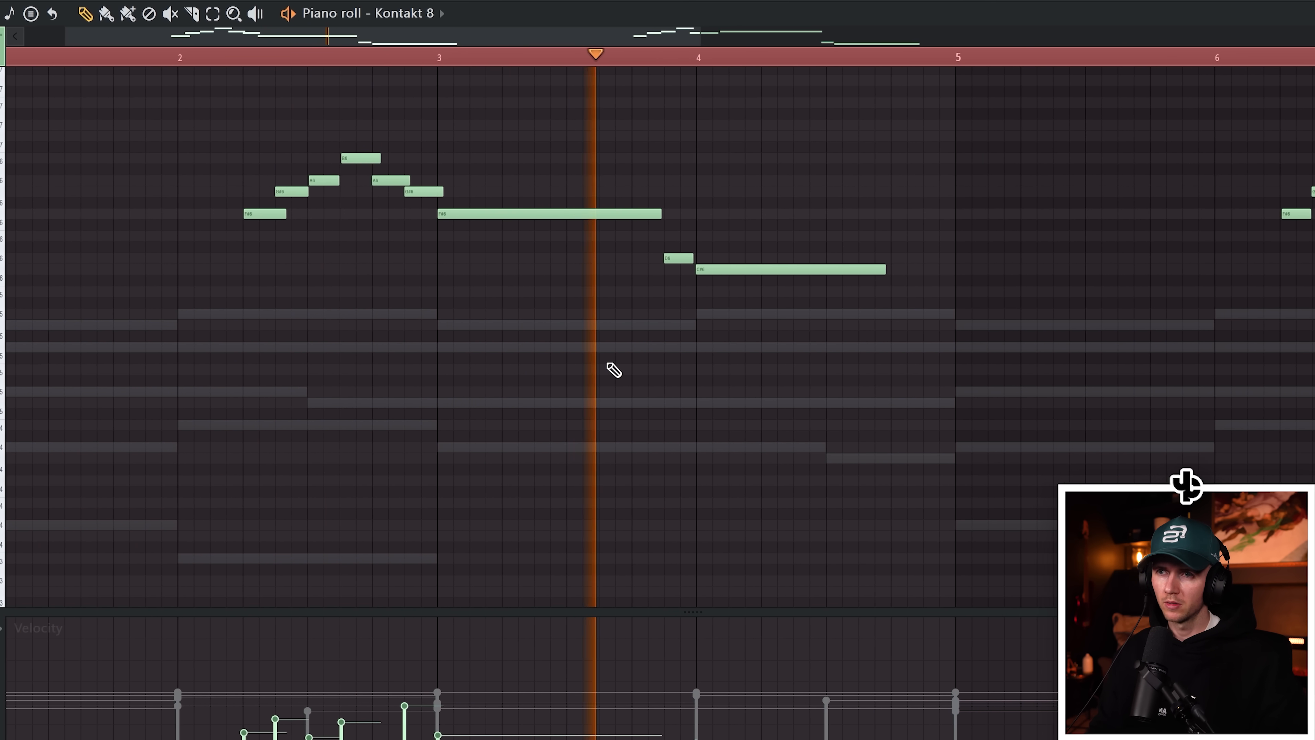
{"action": "scroll", "coordinate": [510, 372], "scroll_direction": "down", "scroll_amount": 1}
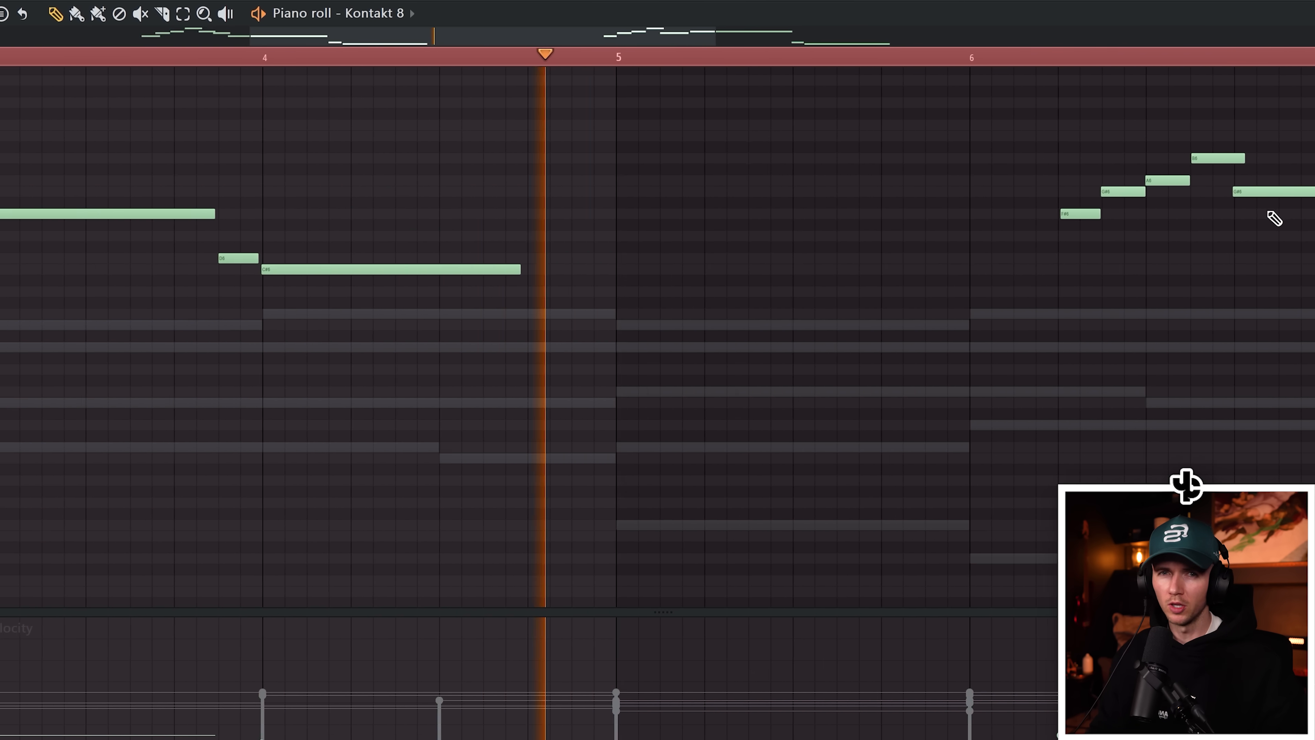
{"action": "scroll", "coordinate": [1067, 313], "scroll_direction": "up", "scroll_amount": 3}
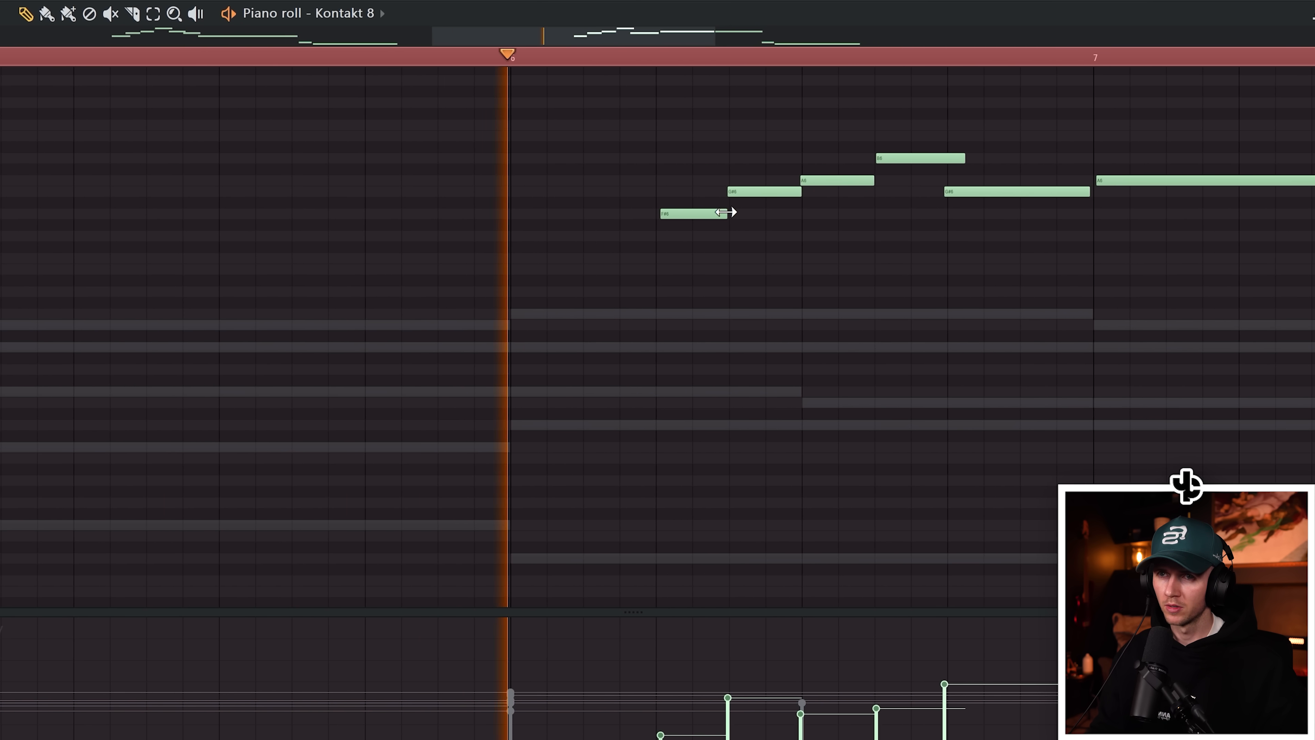
{"action": "scroll", "coordinate": [470, 300], "scroll_direction": "down", "scroll_amount": 4}
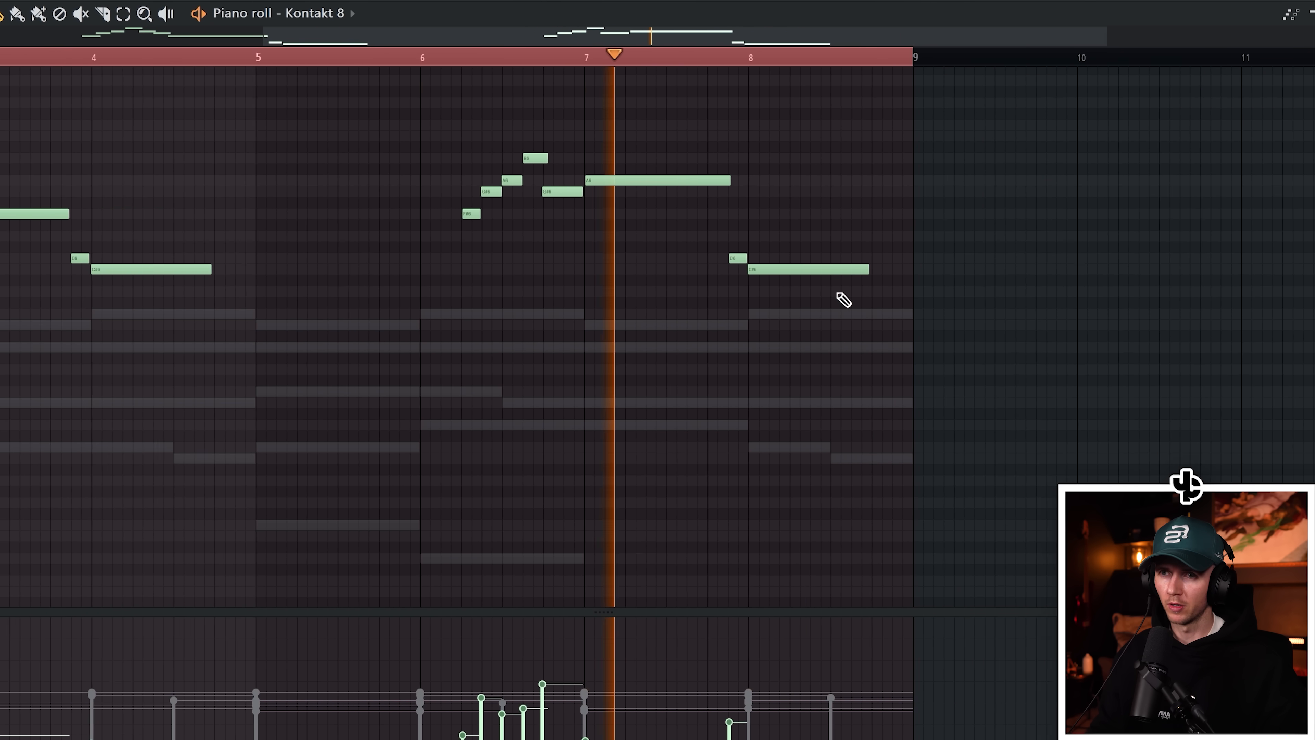
{"action": "scroll", "coordinate": [805, 381], "scroll_direction": "up", "scroll_amount": 3}
{"action": "scroll", "coordinate": [798, 381], "scroll_direction": "down", "scroll_amount": 3}
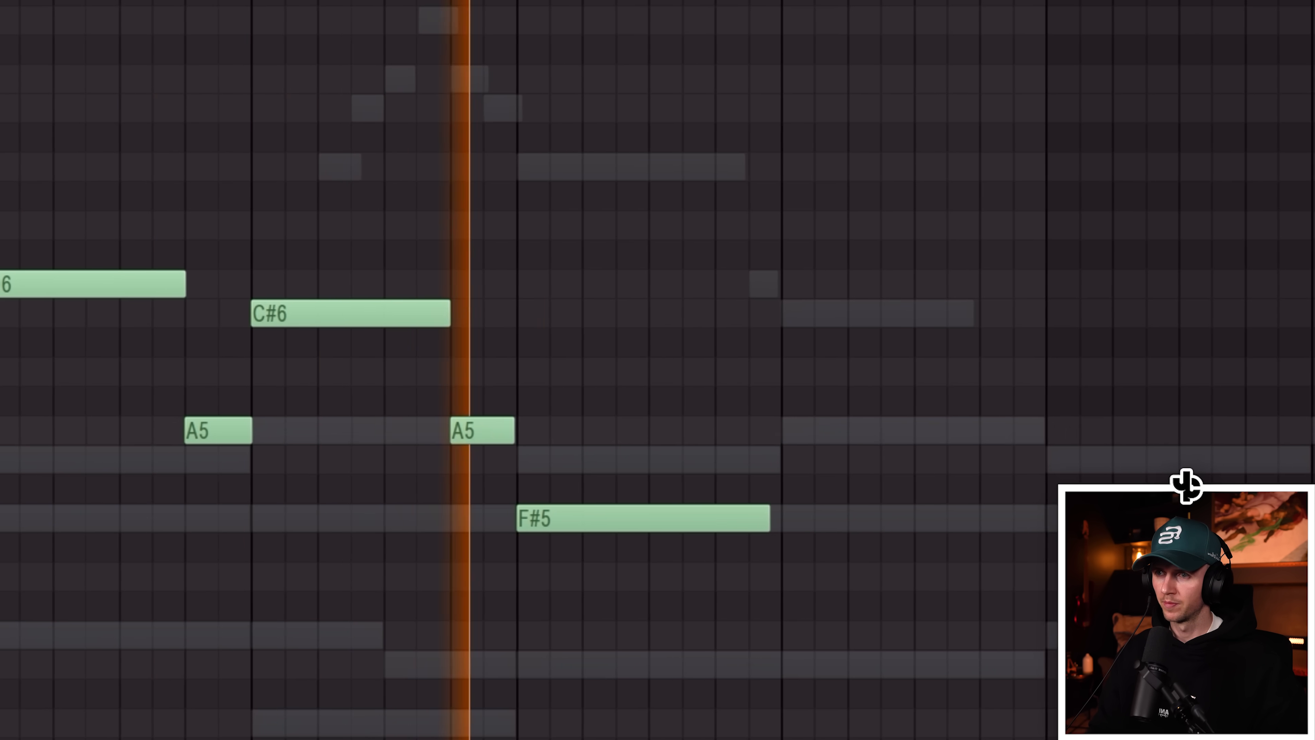
Add an A5 note in bar 8 after the melody's final F#5.
{"action": "scroll", "coordinate": [870, 440], "scroll_direction": "down", "scroll_amount": 1}
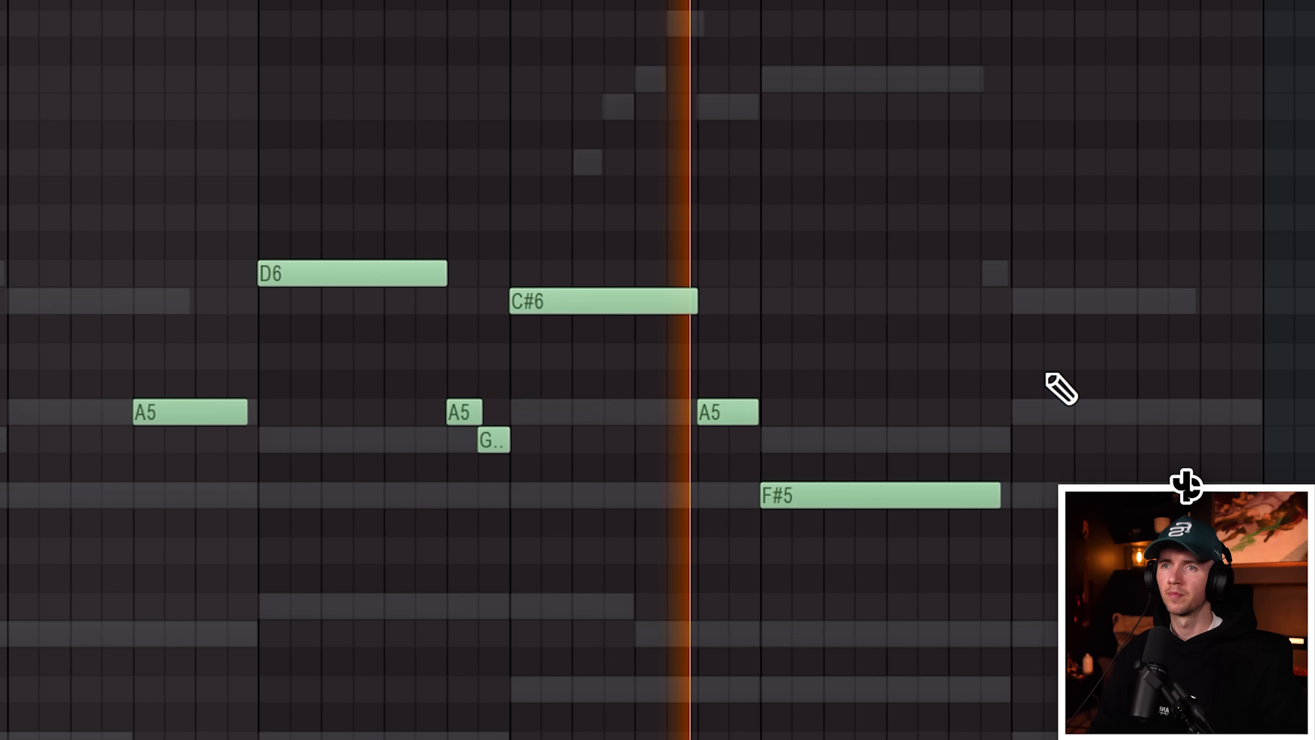
{"action": "left_click", "coordinate": [1068, 412]}
{"action": "left_click_drag", "start_coordinate": [1013, 412], "coordinate": [777, 411]}
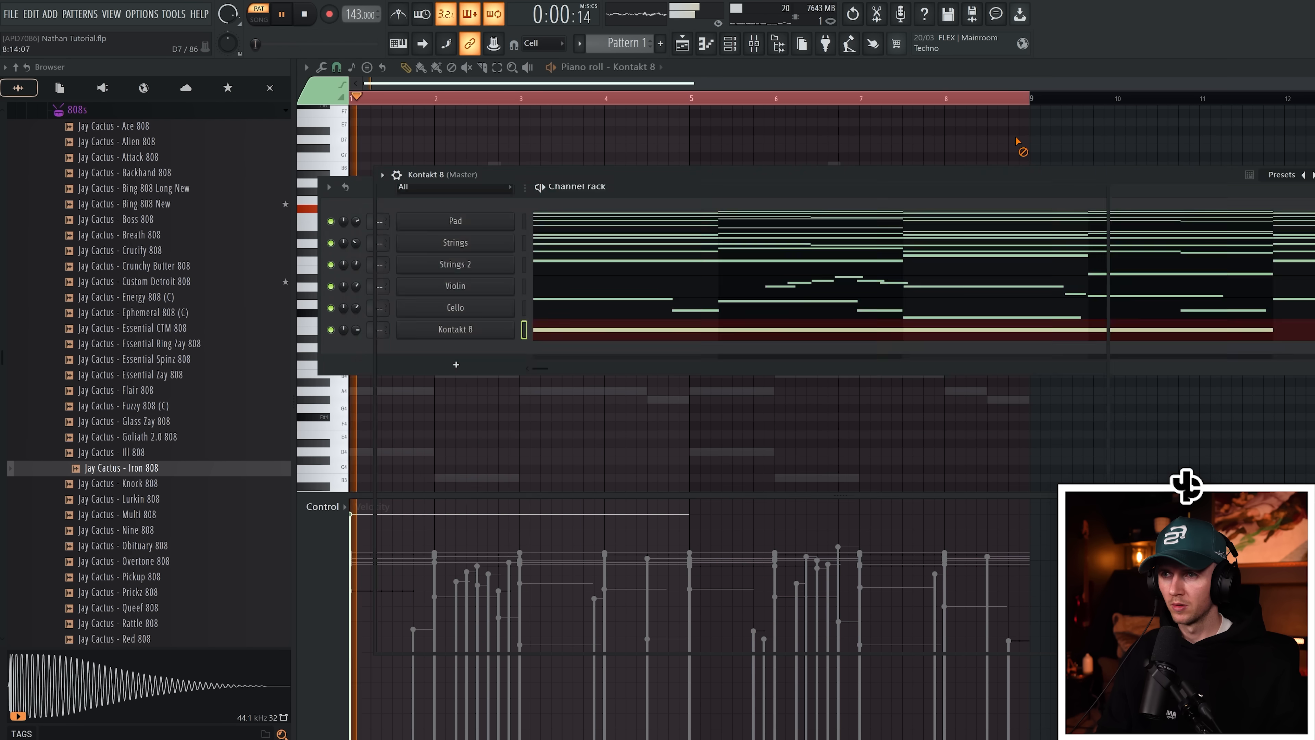
Replace the long sustained F#6 note on the Kontakt 8 channel with a one-bar F#6 at bar 4.
{"action": "key", "text": "F6"}
{"action": "key", "text": "F6"}
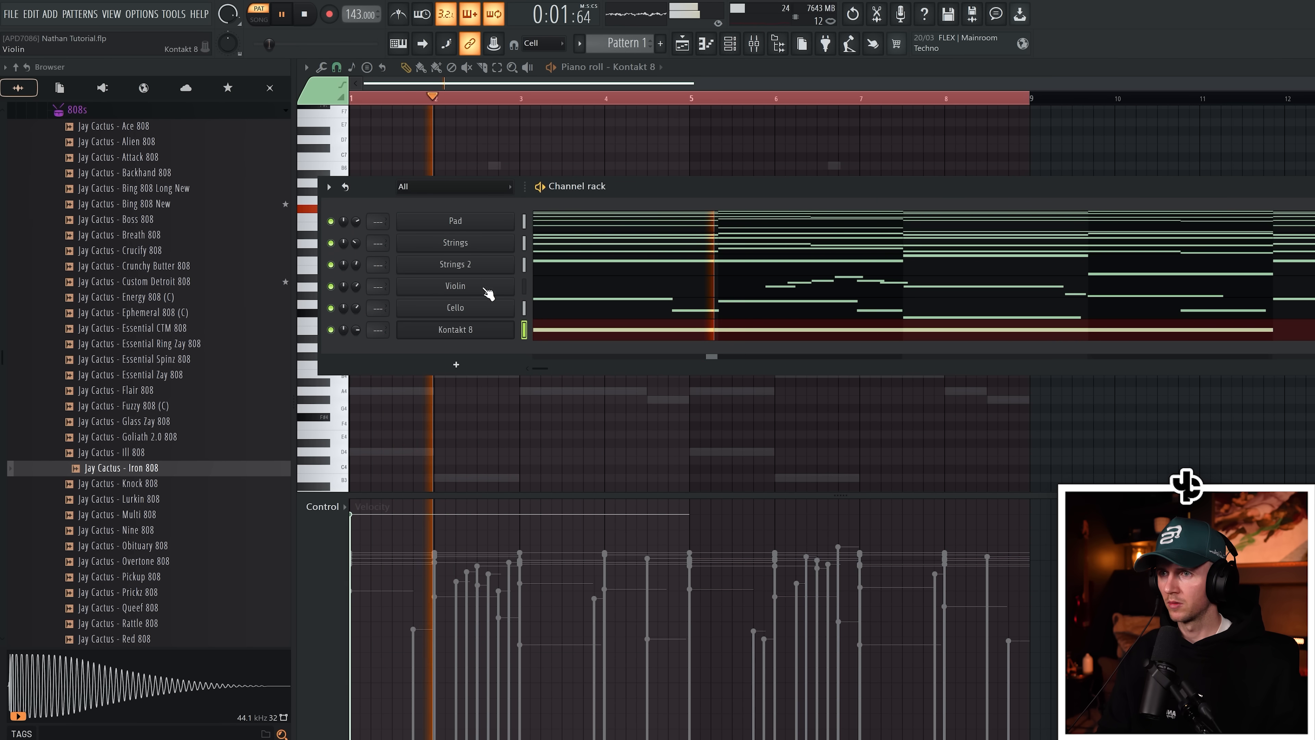
{"action": "key", "text": "F6"}
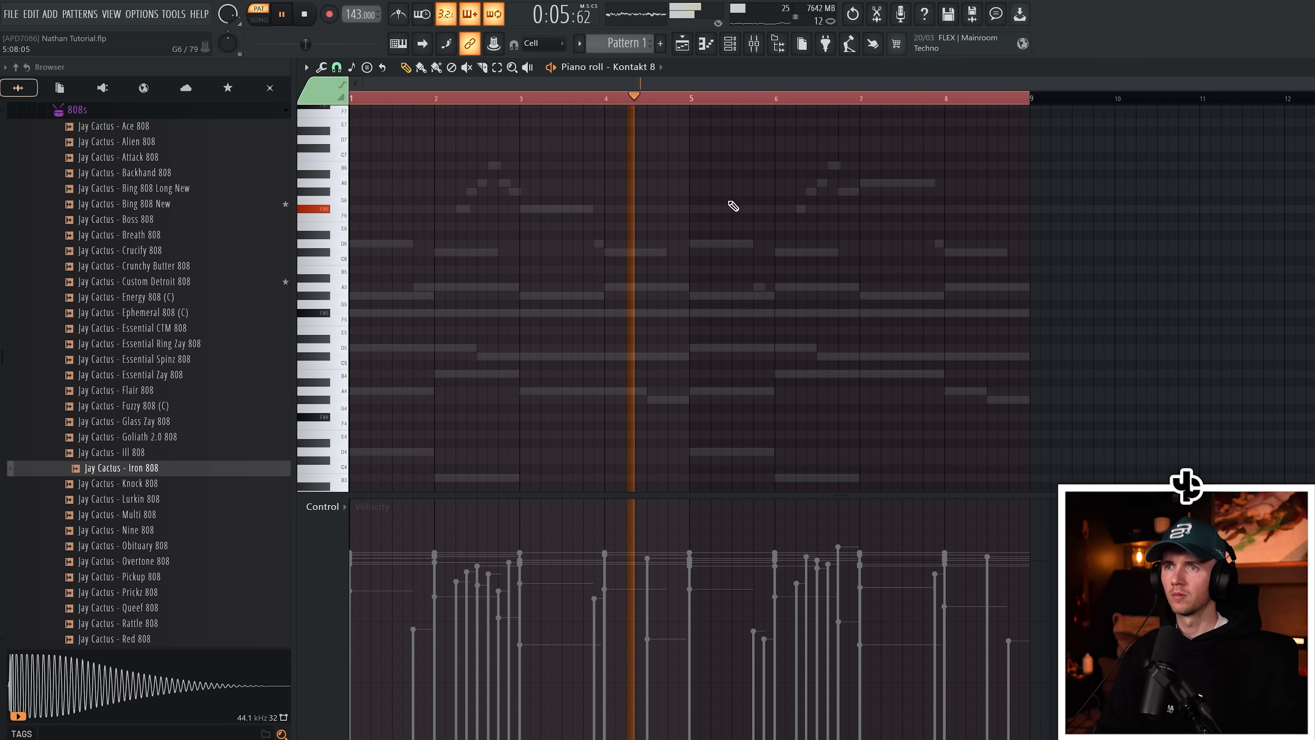
{"action": "left_click", "coordinate": [730, 53]}
{"action": "left_click", "coordinate": [413, 324]}
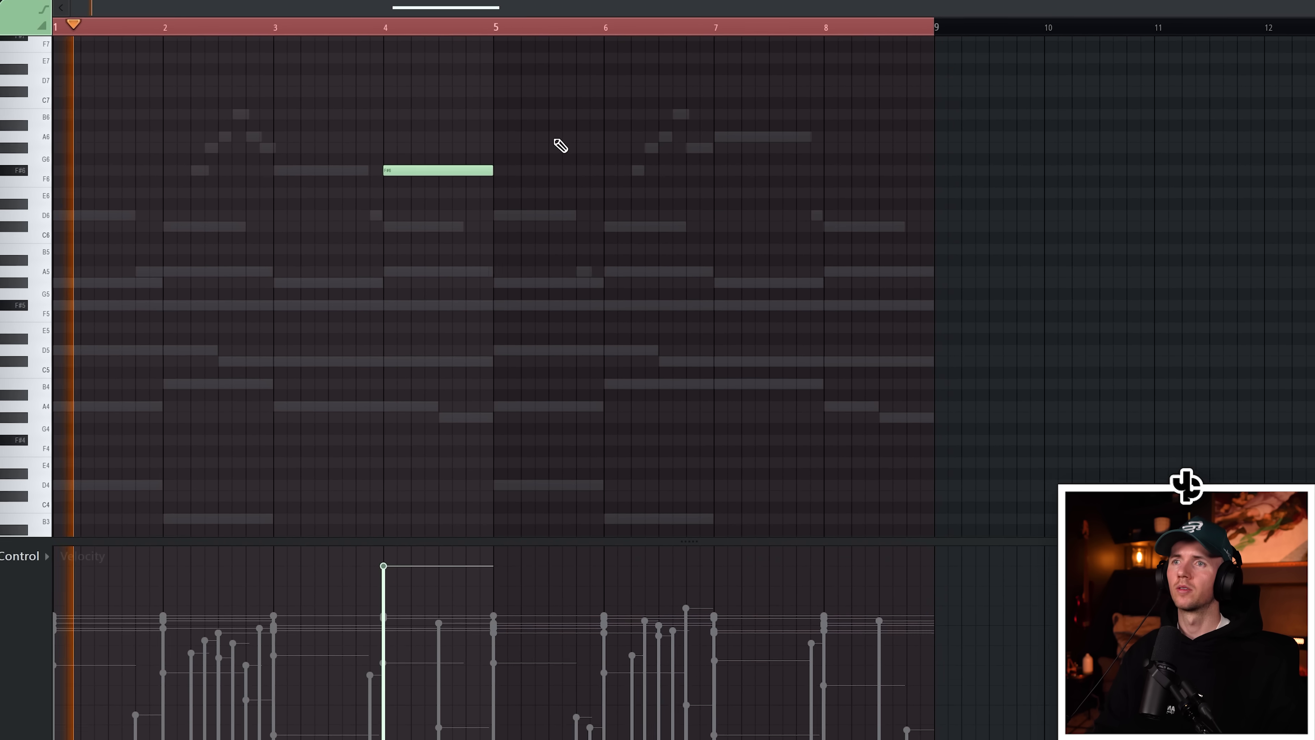
Duplicate the one-bar F#6 note into bar 8 and reposition the playhead.
{"action": "key", "text": "ctrl+a"}
{"action": "scroll", "coordinate": [533, 404], "scroll_direction": "down", "scroll_amount": 3}
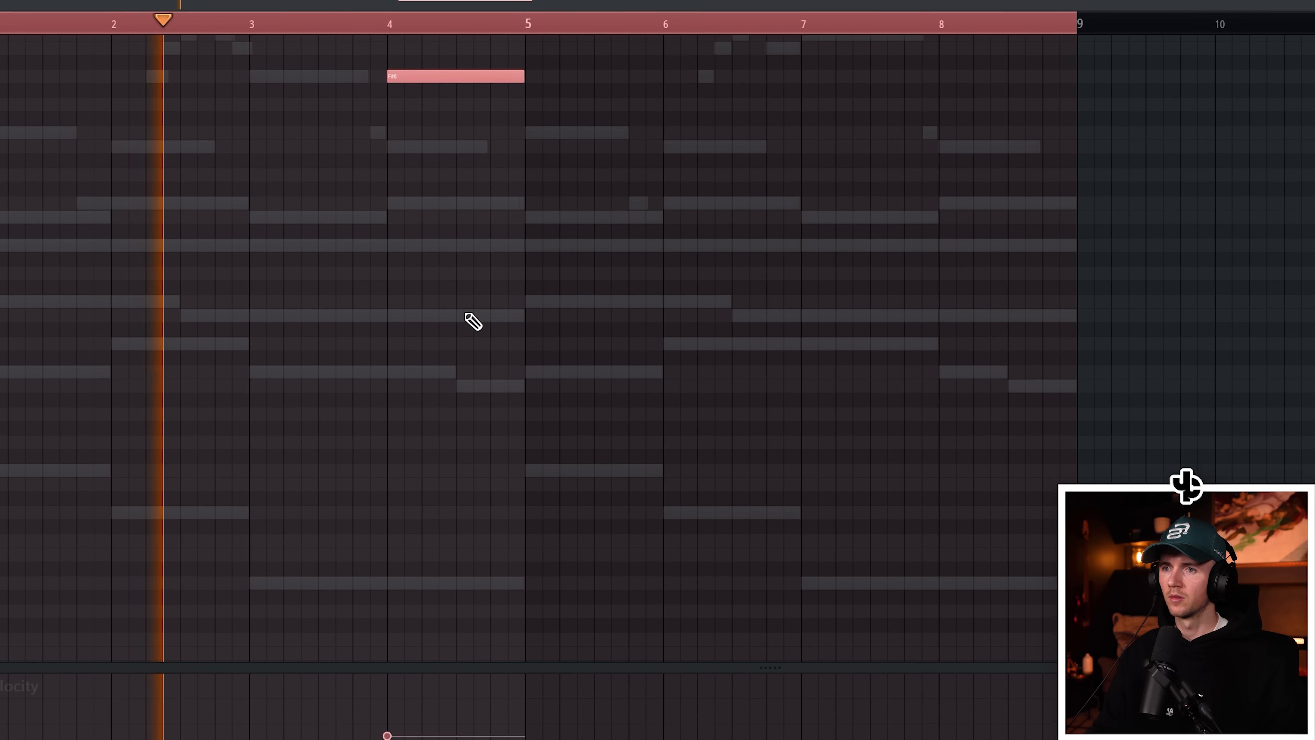
{"action": "scroll", "coordinate": [570, 332], "scroll_direction": "up", "scroll_amount": 3}
{"action": "left_click", "coordinate": [761, 54], "text": "ctrl"}
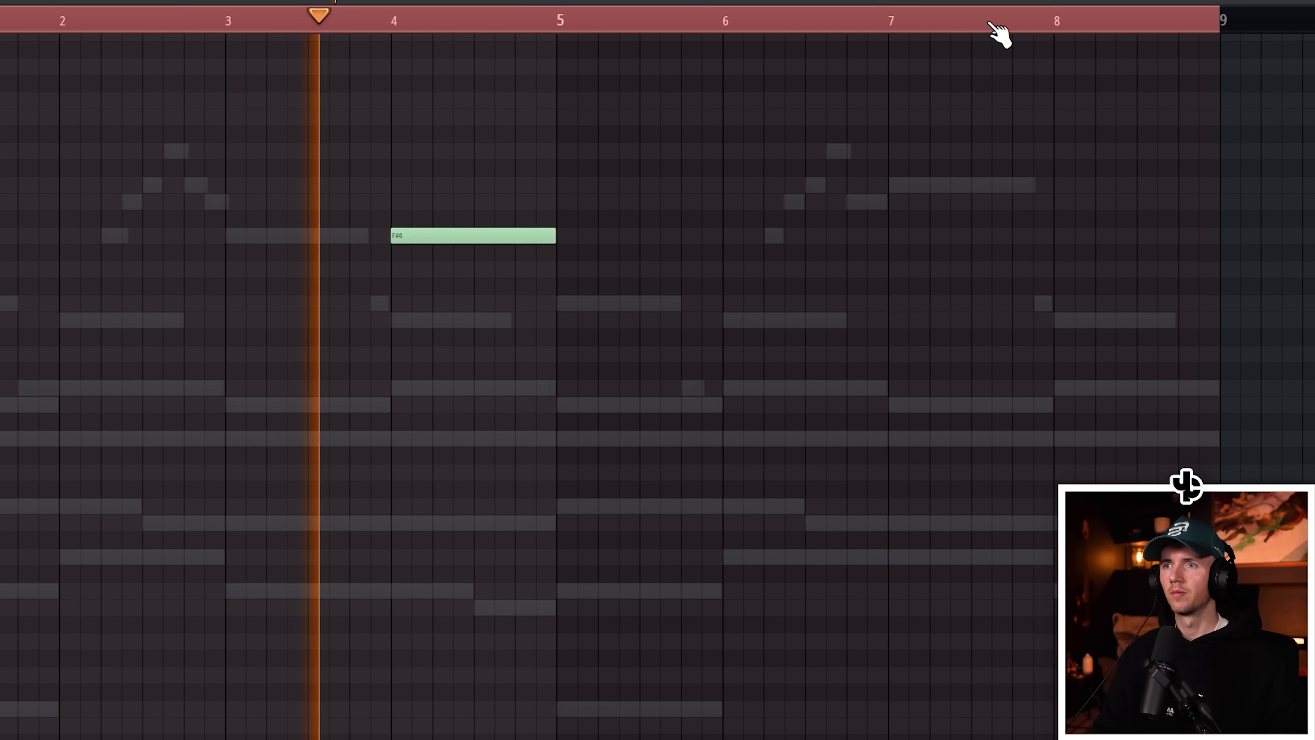
{"action": "left_click_drag", "start_coordinate": [971, 25], "coordinate": [639, 25]}
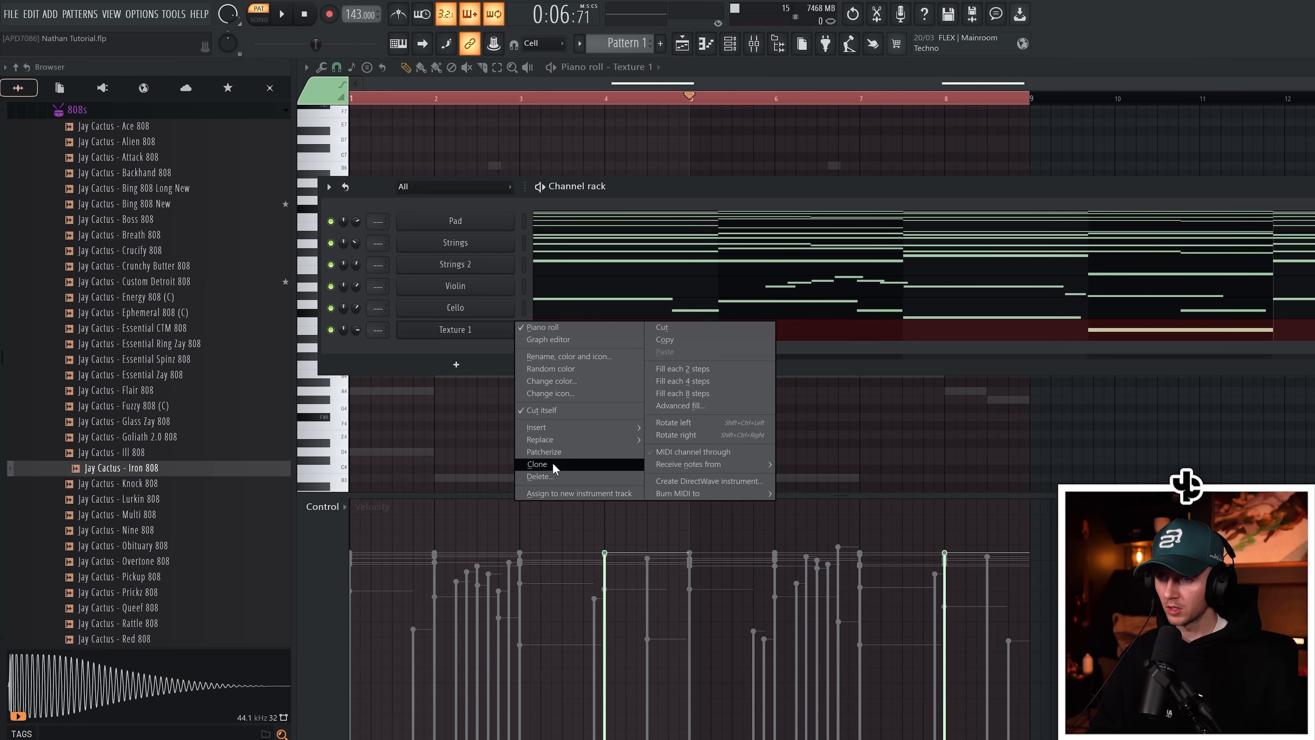
Clone the Texture 1 channel and place one-bar F#6 notes at bars 1 and 5 on the copy.
{"action": "left_click", "coordinate": [527, 465]}
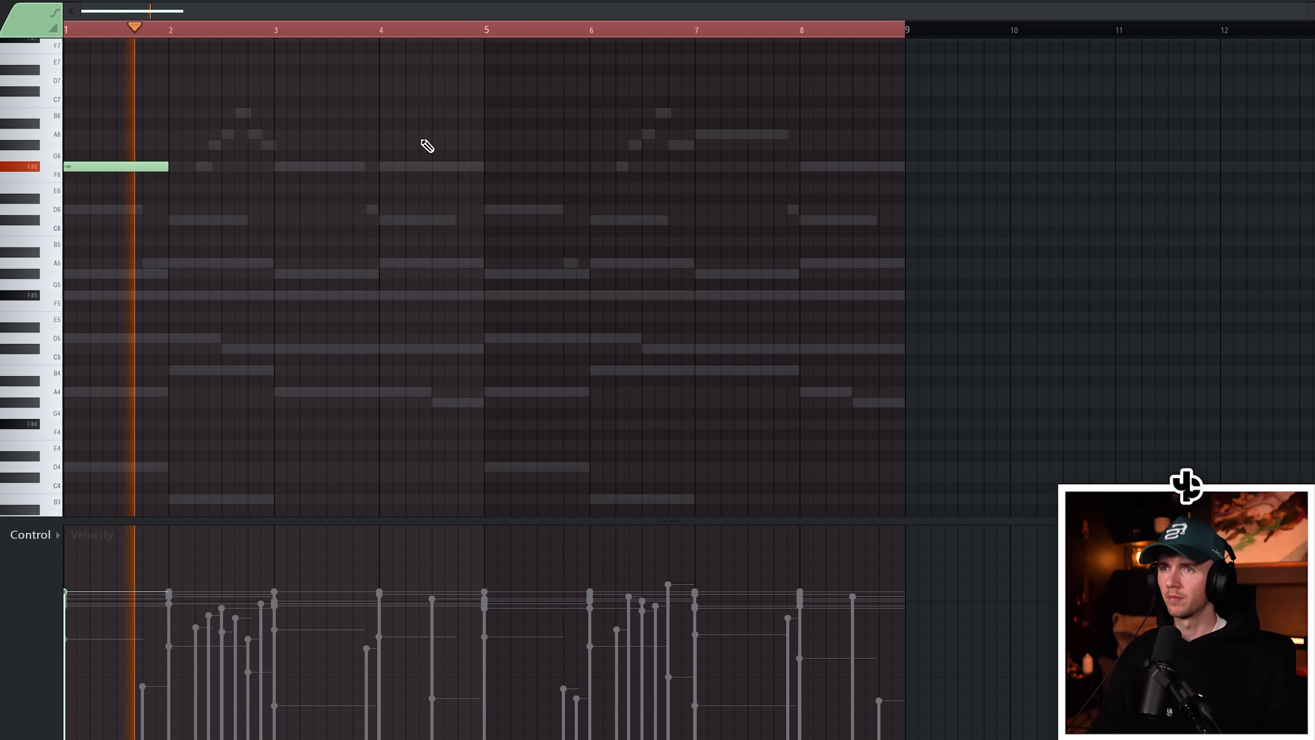
{"action": "left_click", "coordinate": [489, 166]}
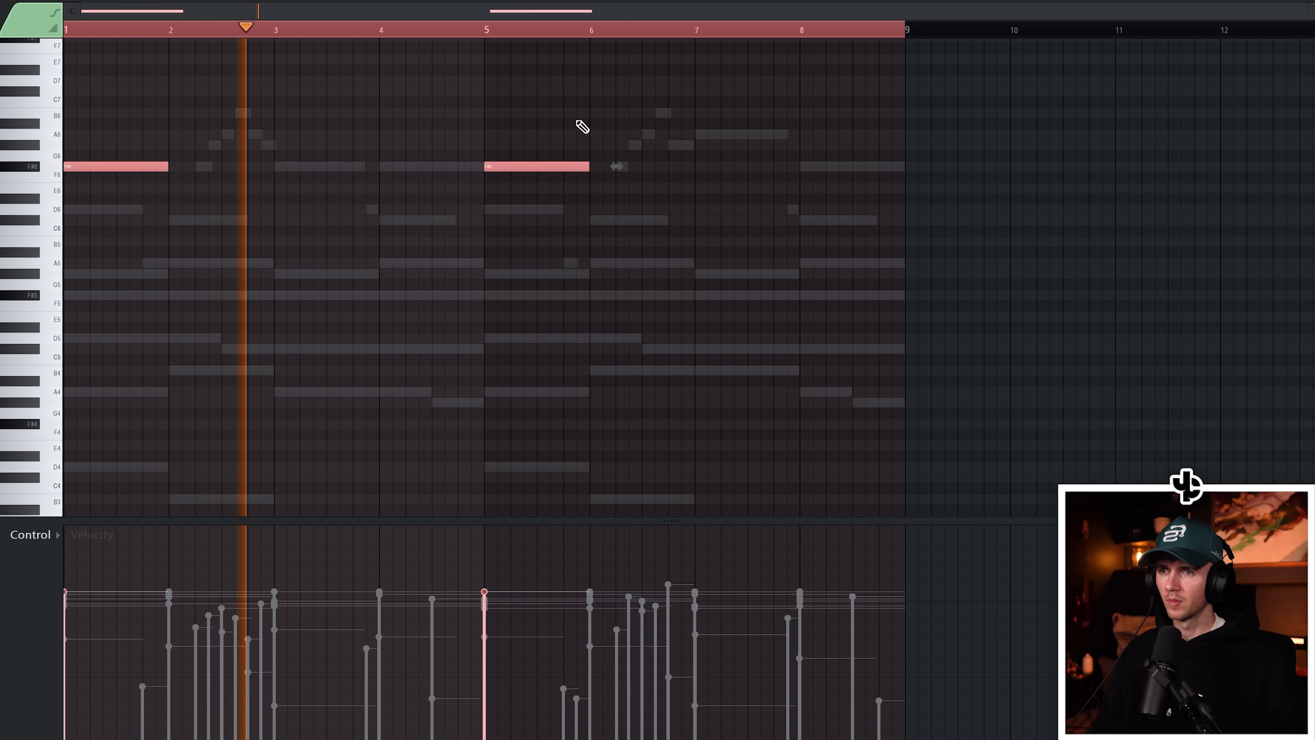
{"action": "key", "text": "ctrl+d"}
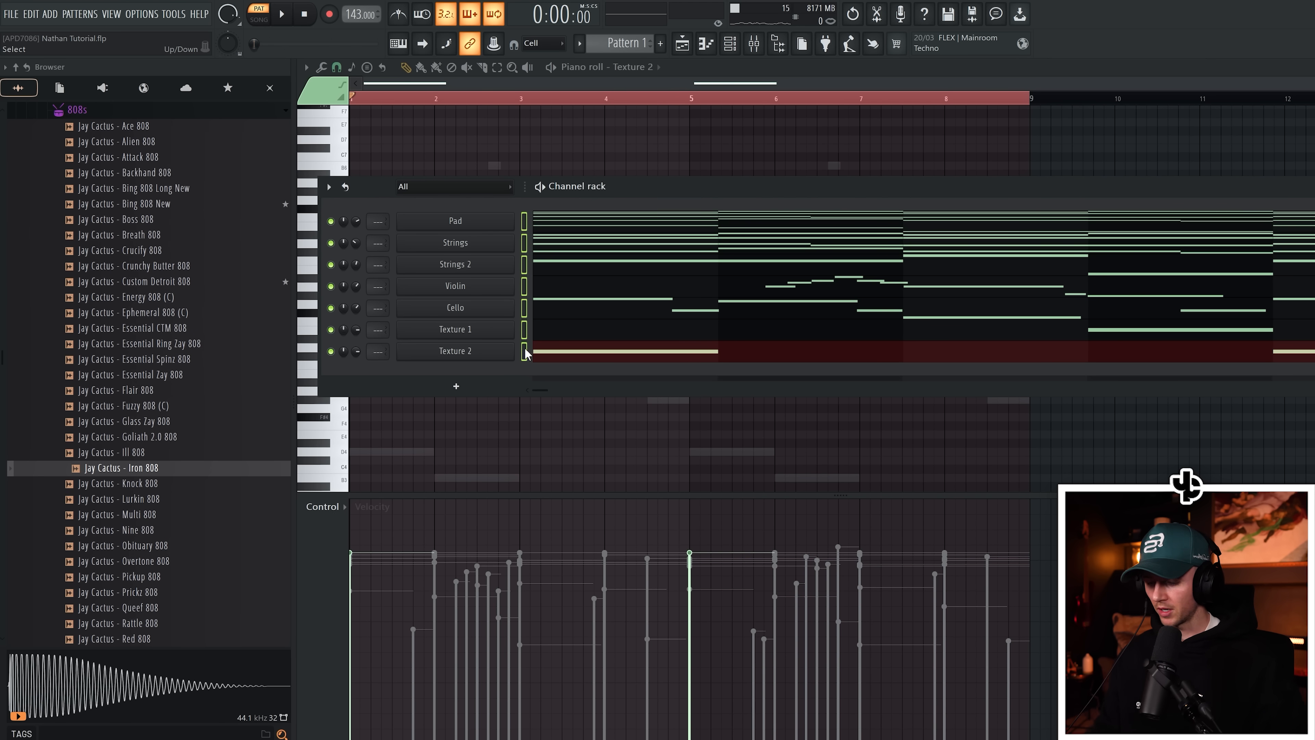
Open the mixer and route the channels from Pad to Texture 2 to their own mixer tracks.
{"action": "key", "text": "F9"}
{"action": "left_click", "coordinate": [528, 160]}
{"action": "left_click", "coordinate": [467, 221]}
Lower the mix and decay and raise the low cut of ValhallaVintageVerb on the Violin track.
{"action": "left_click", "coordinate": [1258, 111]}
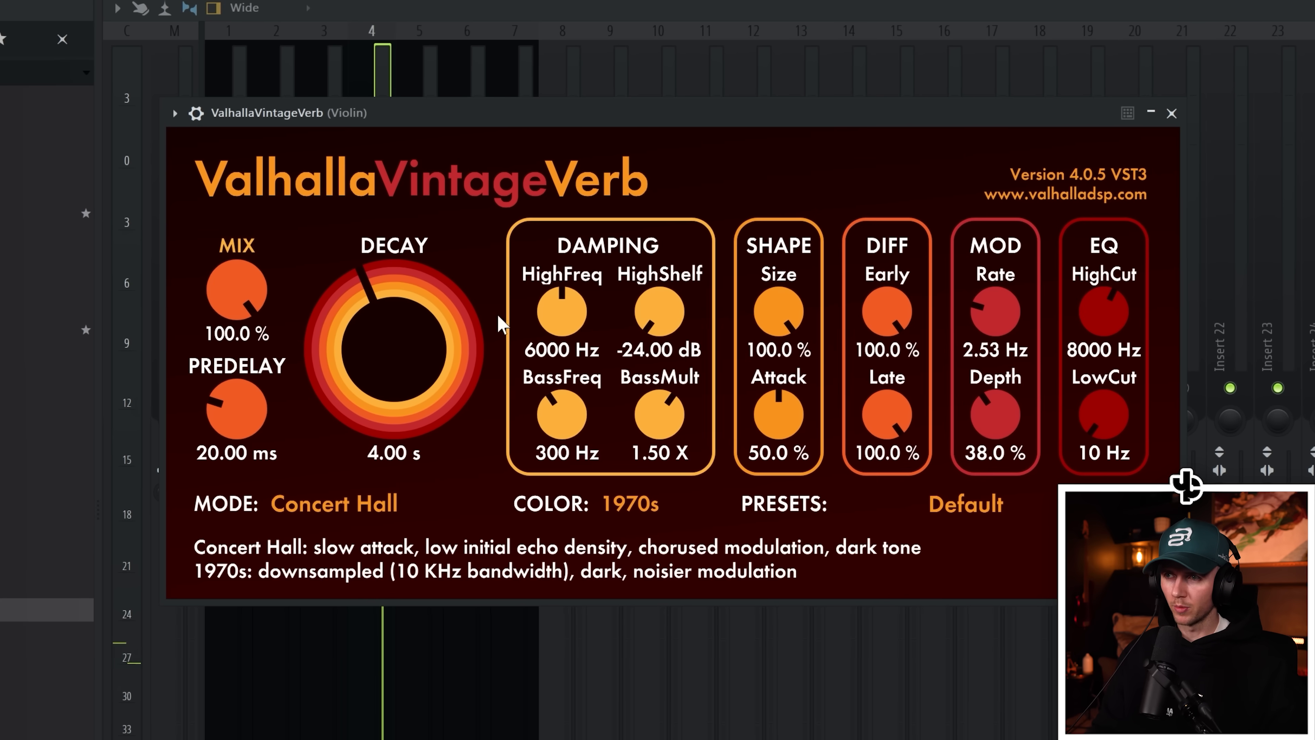
{"action": "left_click_drag", "start_coordinate": [240, 296], "coordinate": [277, 487]}
{"action": "left_click_drag", "start_coordinate": [380, 367], "coordinate": [377, 391]}
{"action": "left_click_drag", "start_coordinate": [1104, 409], "coordinate": [1108, 307]}
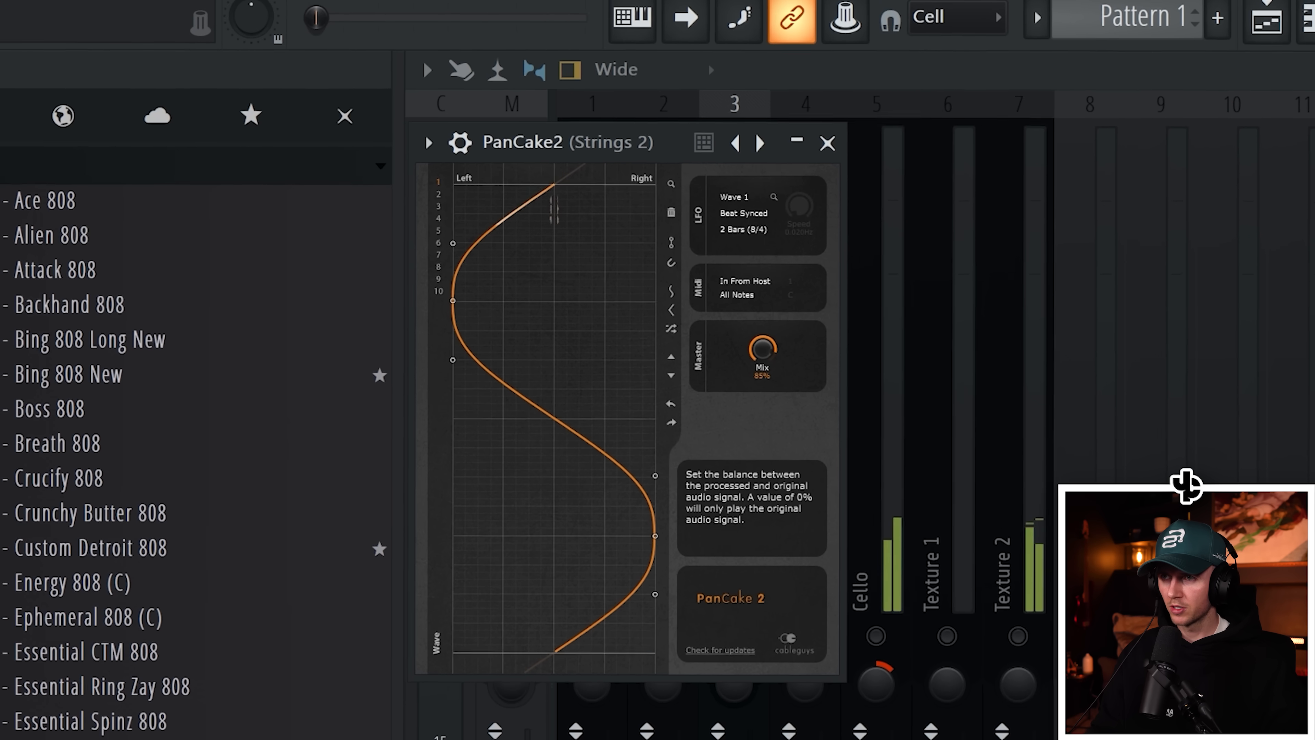
Lower the PanCake2 mix on Strings 2 and add Fruity Reeverb 2 to the Texture 2 mixer track.
{"action": "left_click_drag", "start_coordinate": [763, 349], "coordinate": [762, 403]}
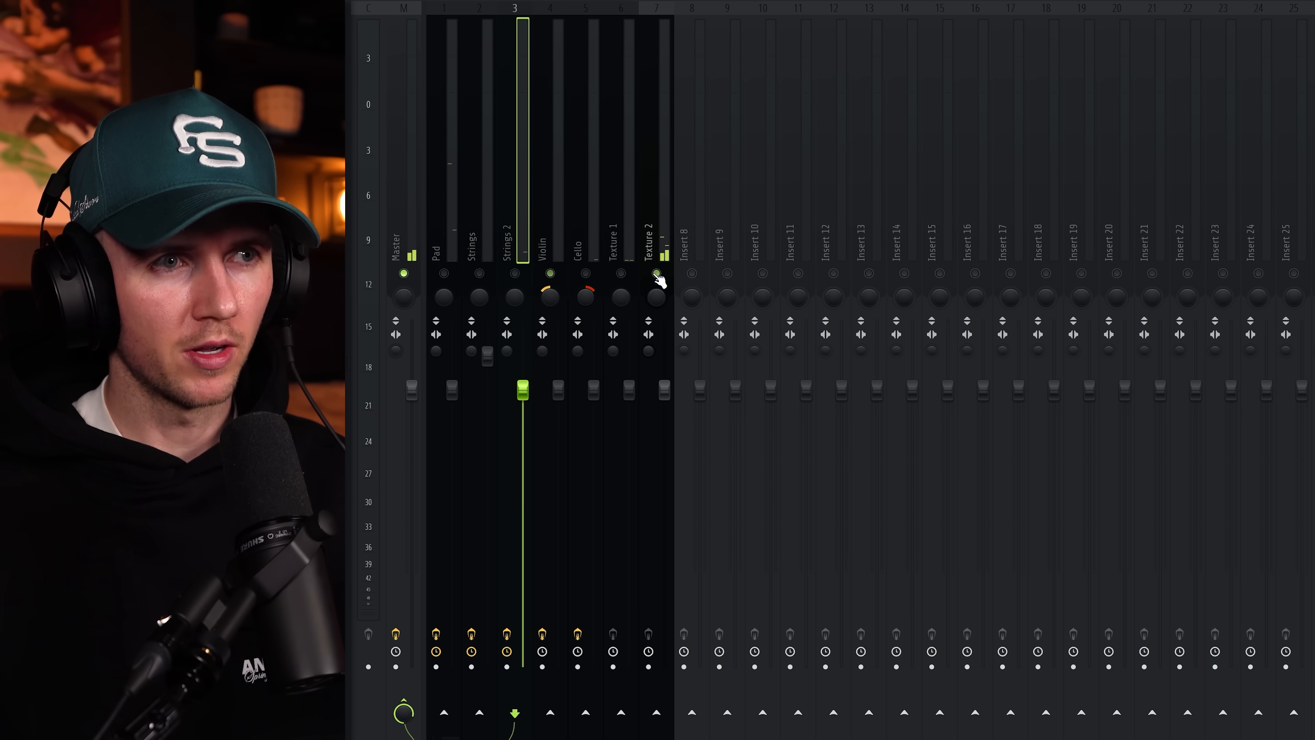
{"action": "left_click", "coordinate": [1312, 62]}
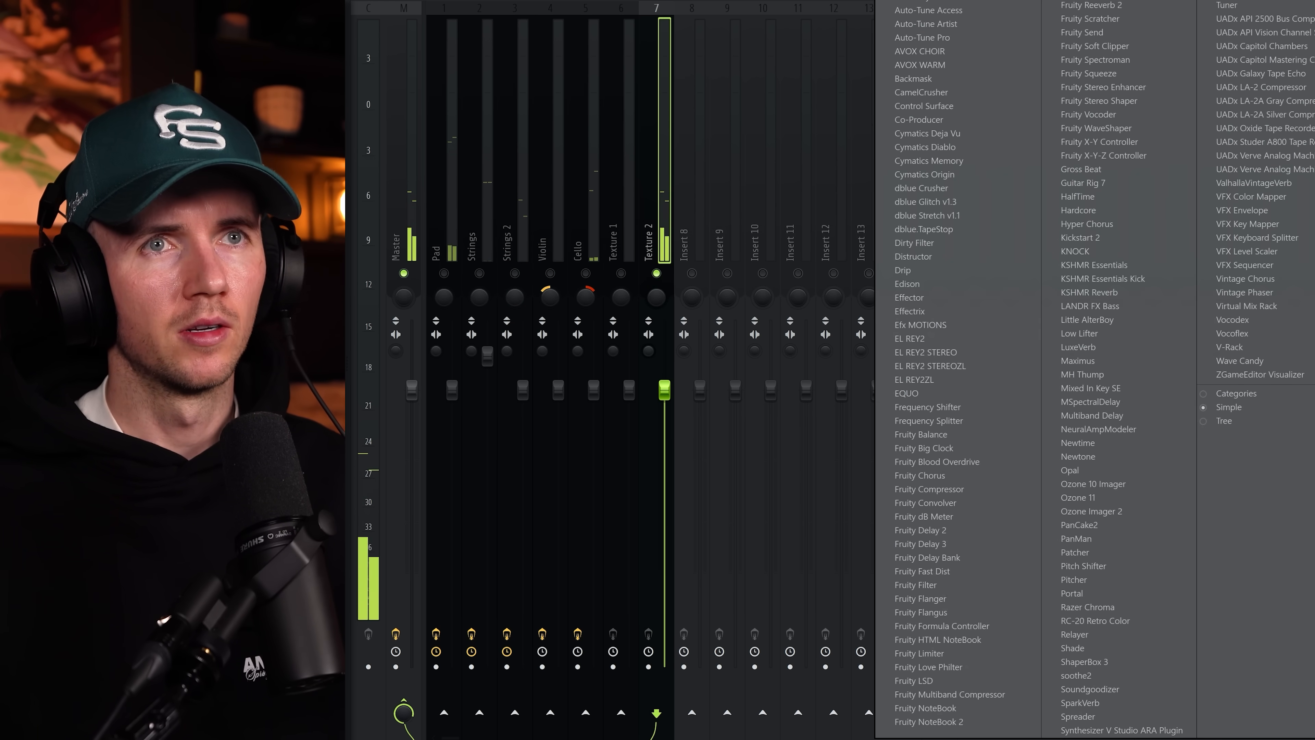
{"action": "left_click", "coordinate": [1082, 2]}
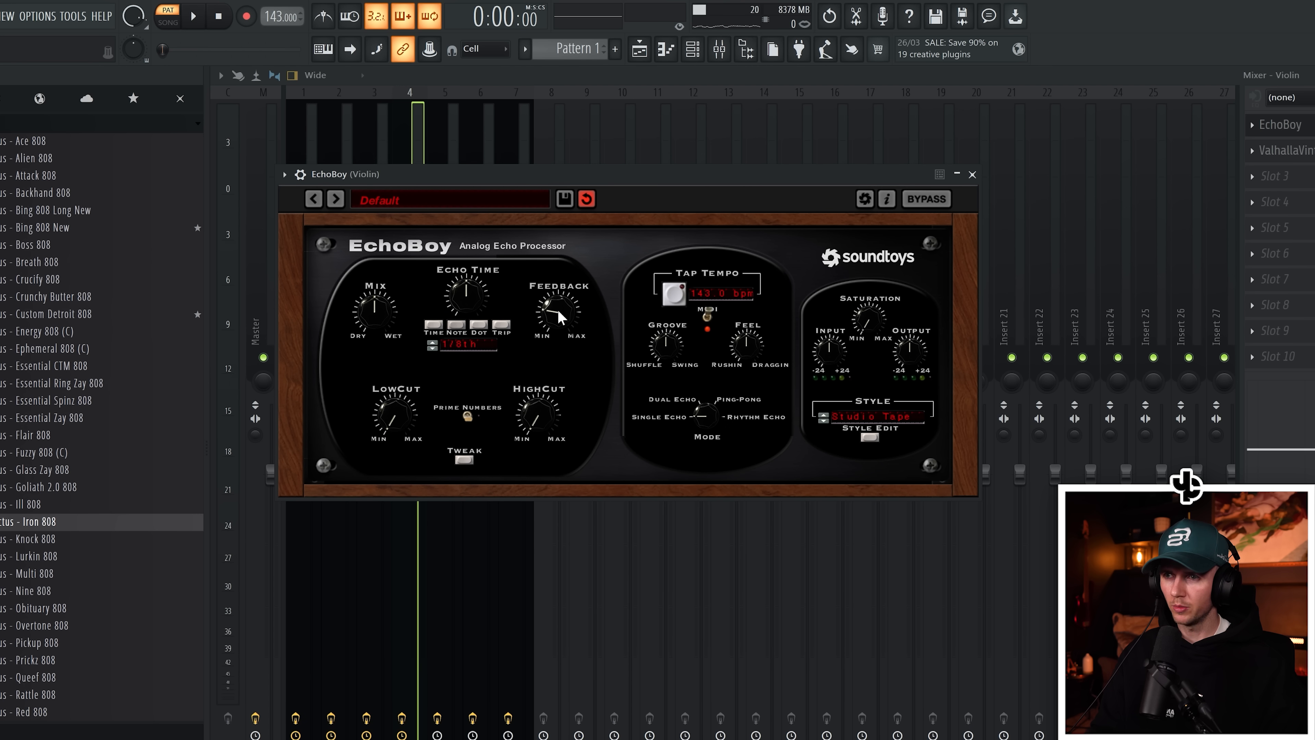
{"action": "key", "text": "space"}
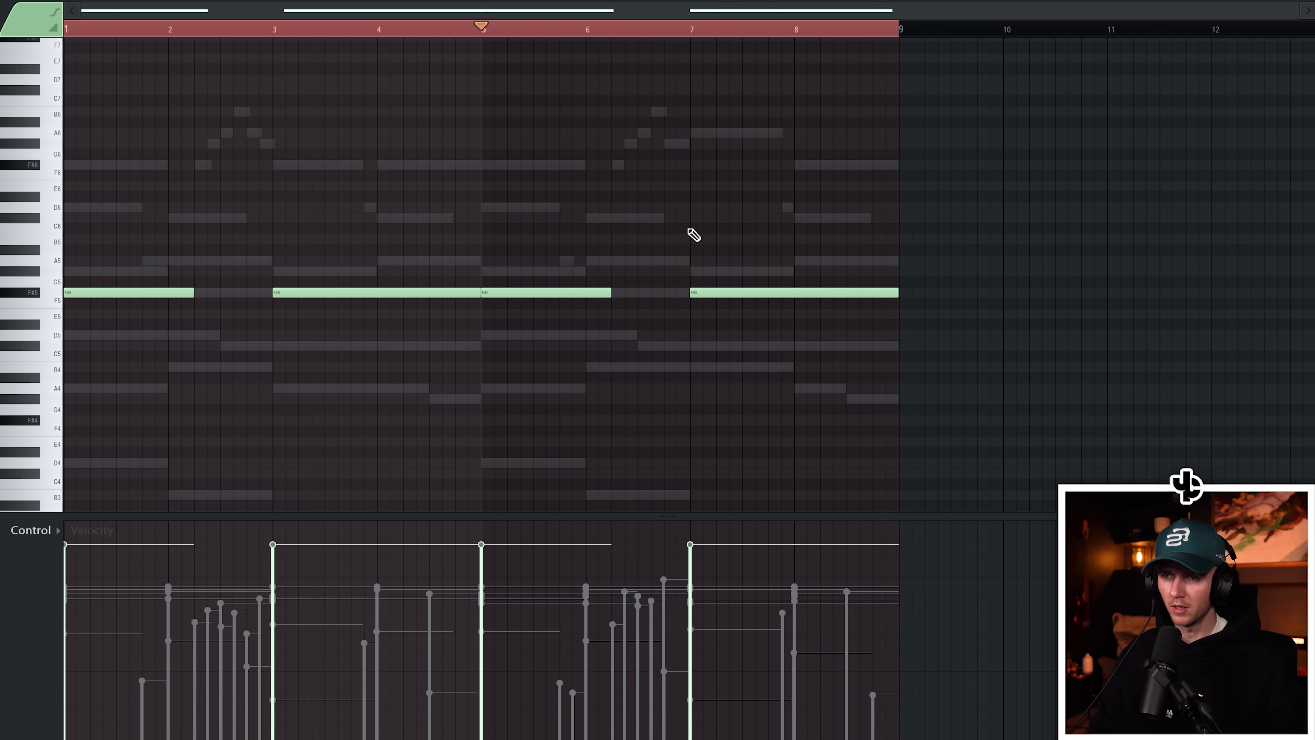
Move the F#5 note starting at bar 7 to a lower pitch and close the VOX track's ValhallaVintageVerb window.
{"action": "left_click_drag", "start_coordinate": [709, 297], "coordinate": [709, 308]}
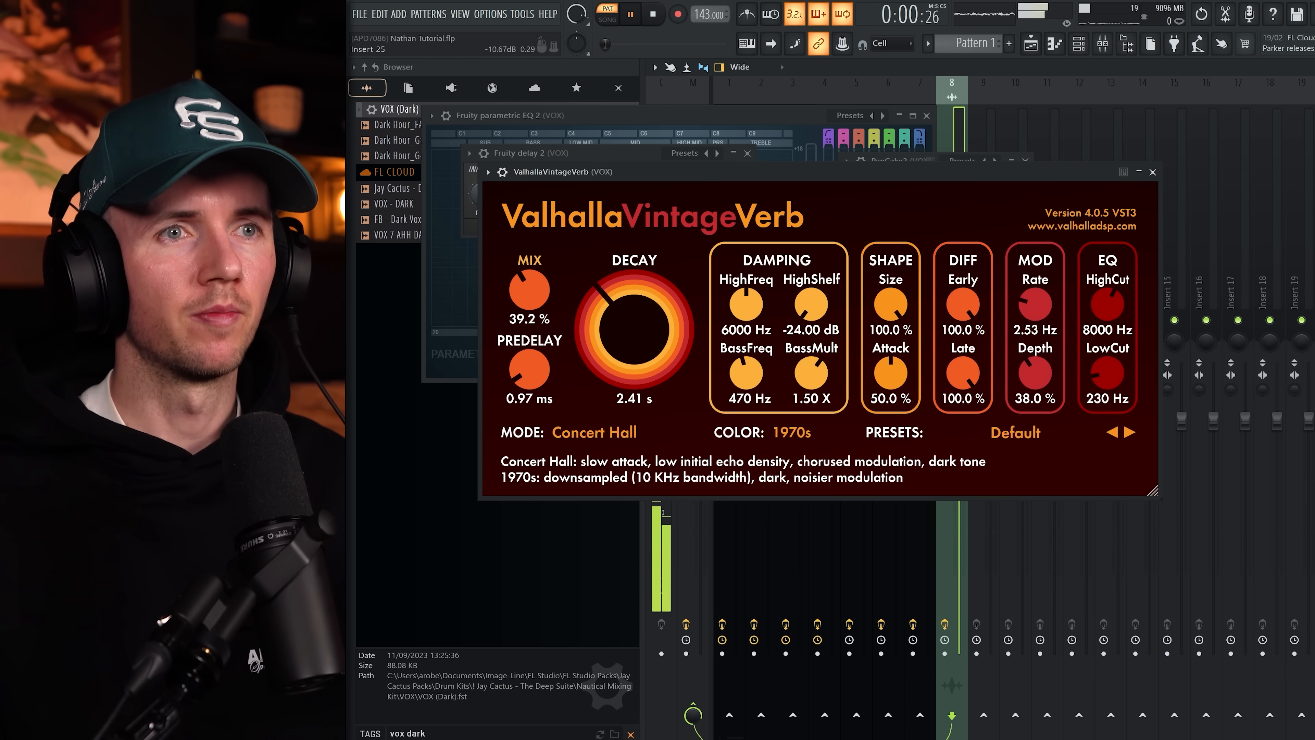
{"action": "left_click", "coordinate": [1139, 174]}
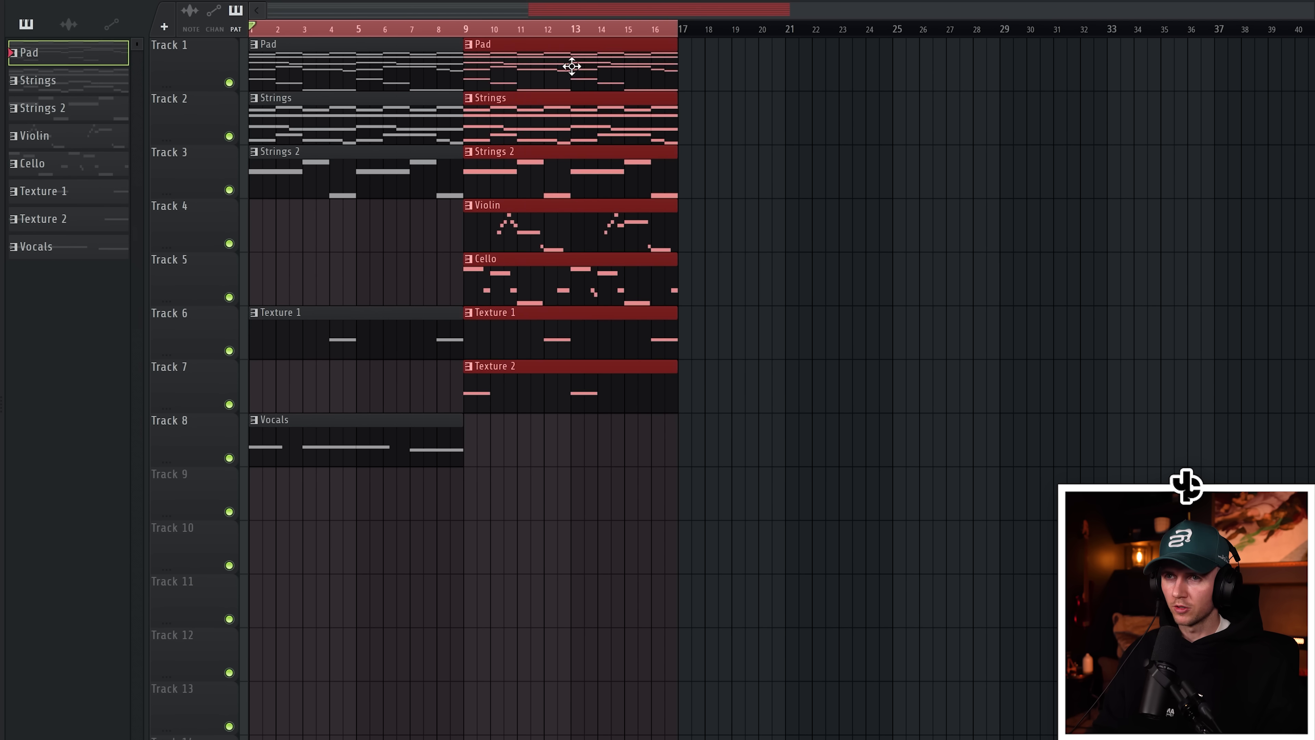
Move the full section from bar 9 to bar 17 and fill bars 9 to 16 with the intro clips plus a Cello clip.
{"action": "left_click_drag", "start_coordinate": [573, 68], "coordinate": [781, 60]}
{"action": "left_click_drag", "start_coordinate": [531, 57], "coordinate": [258, 510]}
{"action": "left_click_drag", "start_coordinate": [323, 58], "coordinate": [546, 76]}
{"action": "left_click_drag", "start_coordinate": [748, 278], "coordinate": [534, 278]}
Copy the Pad, Strings and Strings 2 clips from bar 9 to bar 25 and select the whole arrangement.
{"action": "left_click_drag", "start_coordinate": [574, 58], "coordinate": [575, 170]}
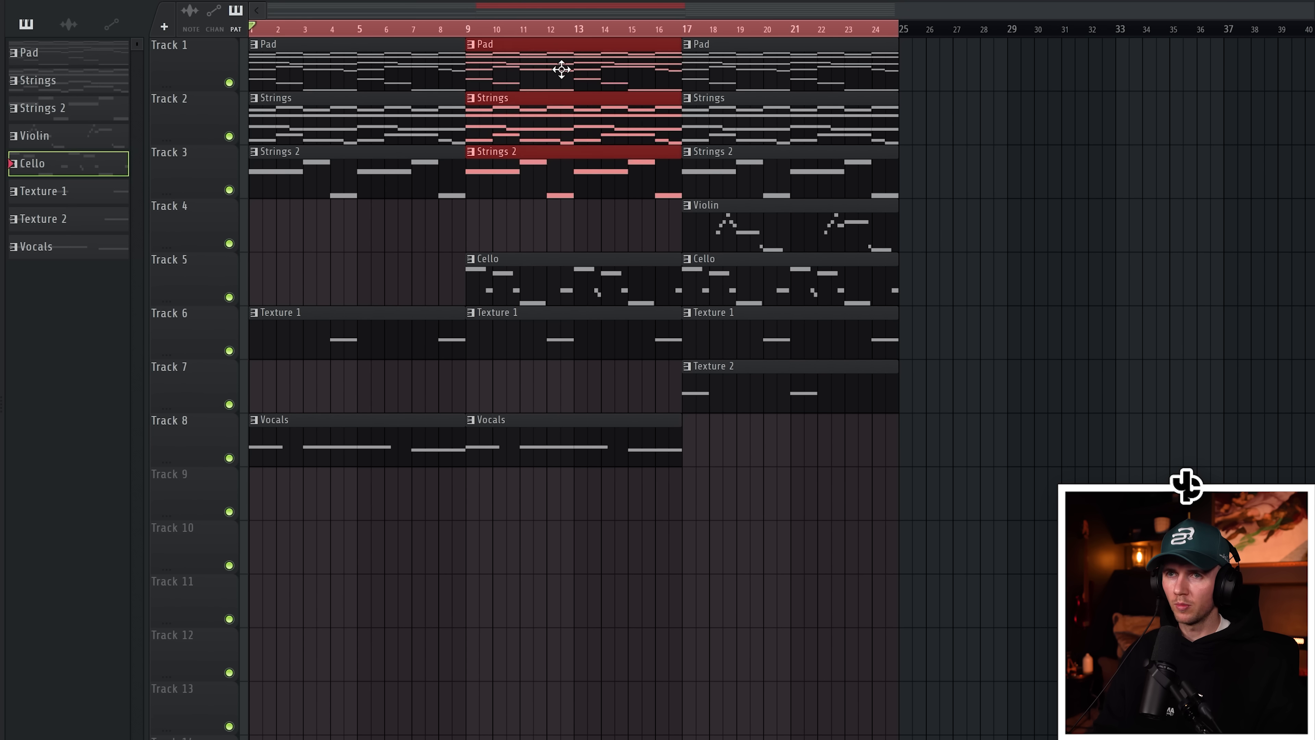
{"action": "mouse_move", "coordinate": [561, 69]}
{"action": "left_mouse_down"}
{"action": "mouse_move", "coordinate": [998, 64]}
{"action": "mouse_move", "coordinate": [978, 66]}
{"action": "left_mouse_up"}
{"action": "key", "text": "ctrl+a"}
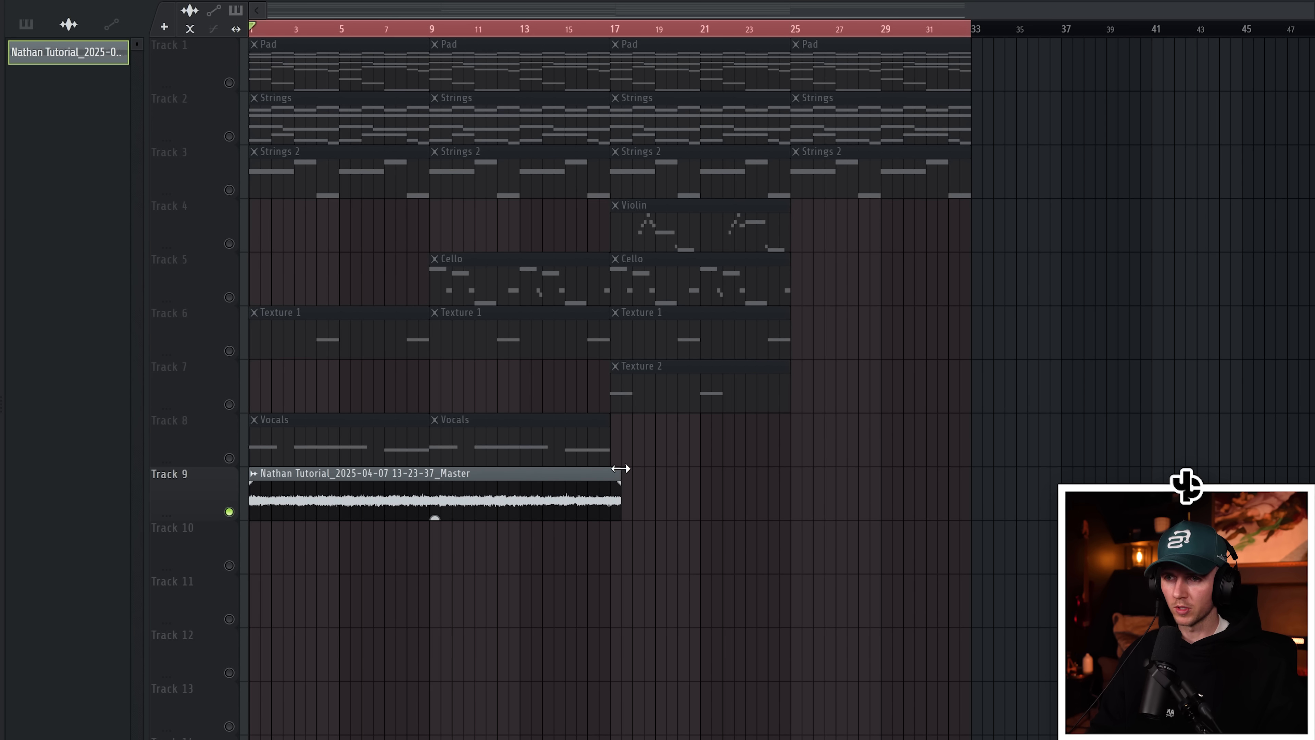
Reverse the rendered master audio clip on Track 9 in its sample settings and close them.
{"action": "double_click", "coordinate": [621, 468]}
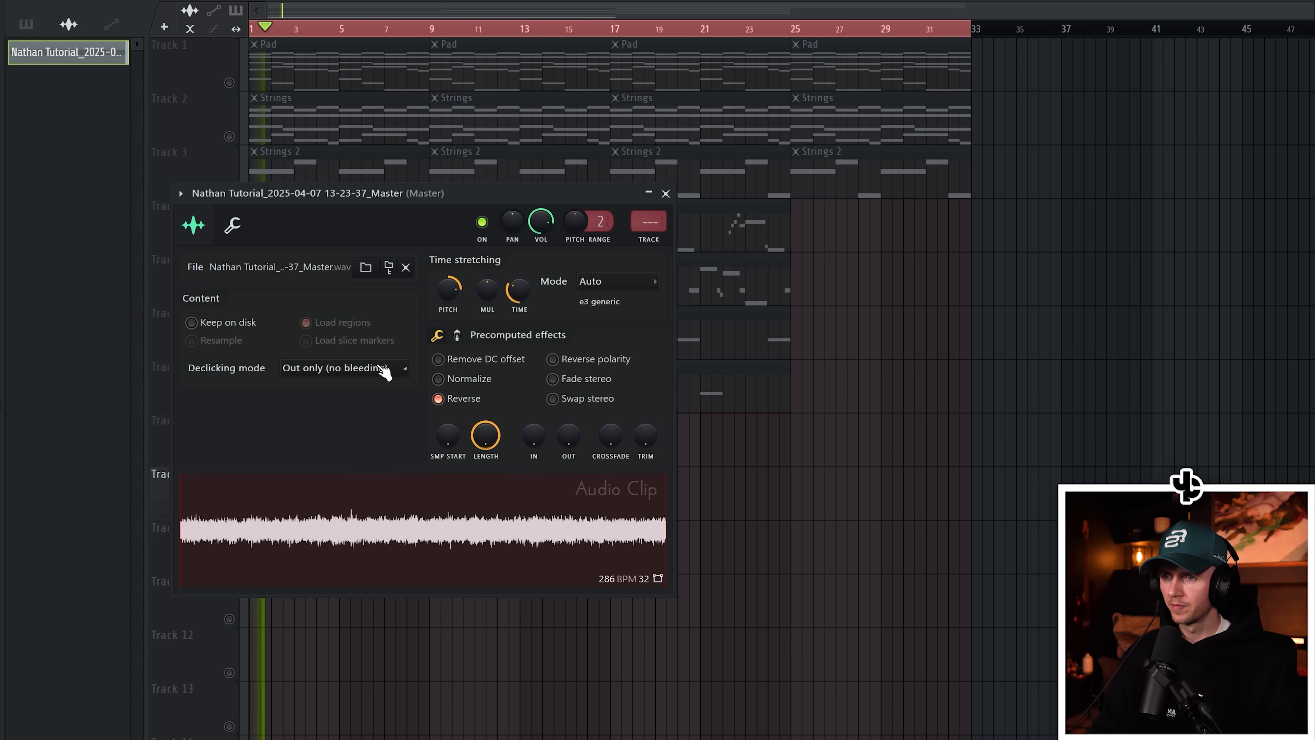
{"action": "key", "text": "Escape"}
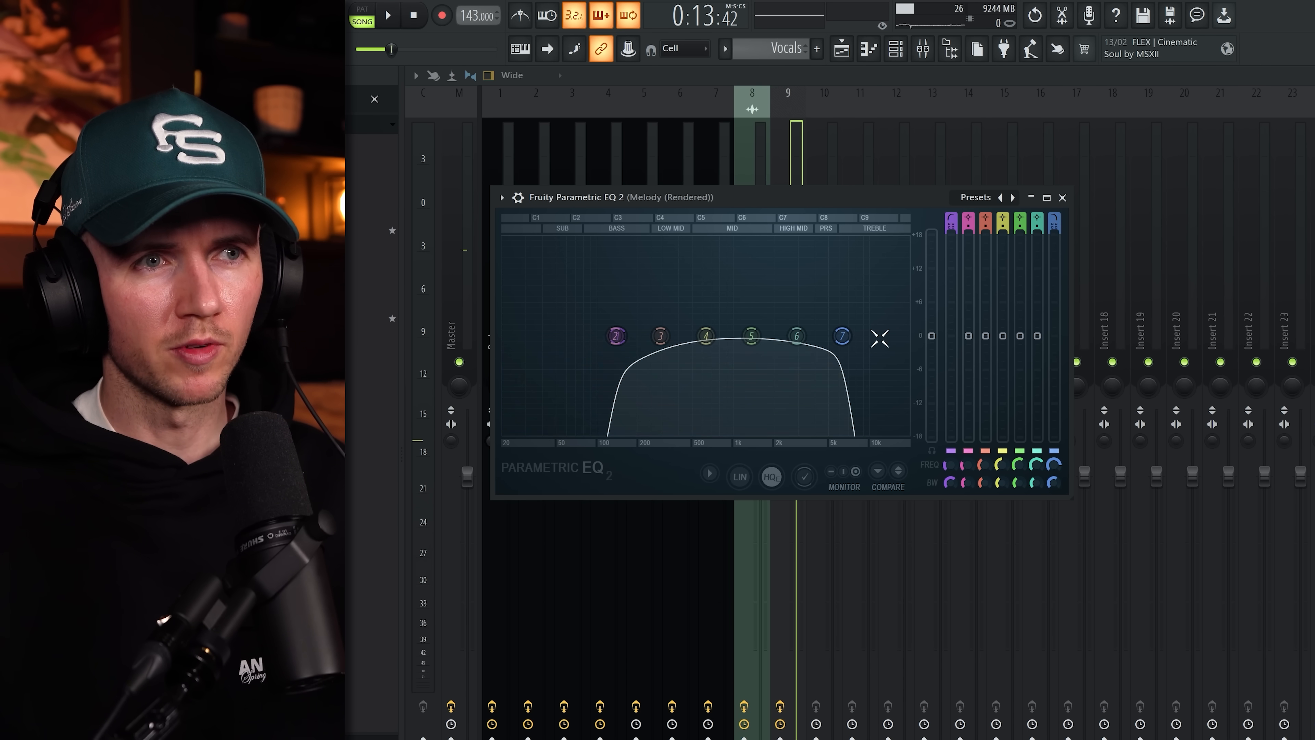
Play the song and raise EQ band 7 to about 8804 Hz in Fruity Parametric EQ 2 on Melody (Rendered).
{"action": "key", "text": "space"}
{"action": "left_click_drag", "start_coordinate": [842, 335], "coordinate": [872, 340]}
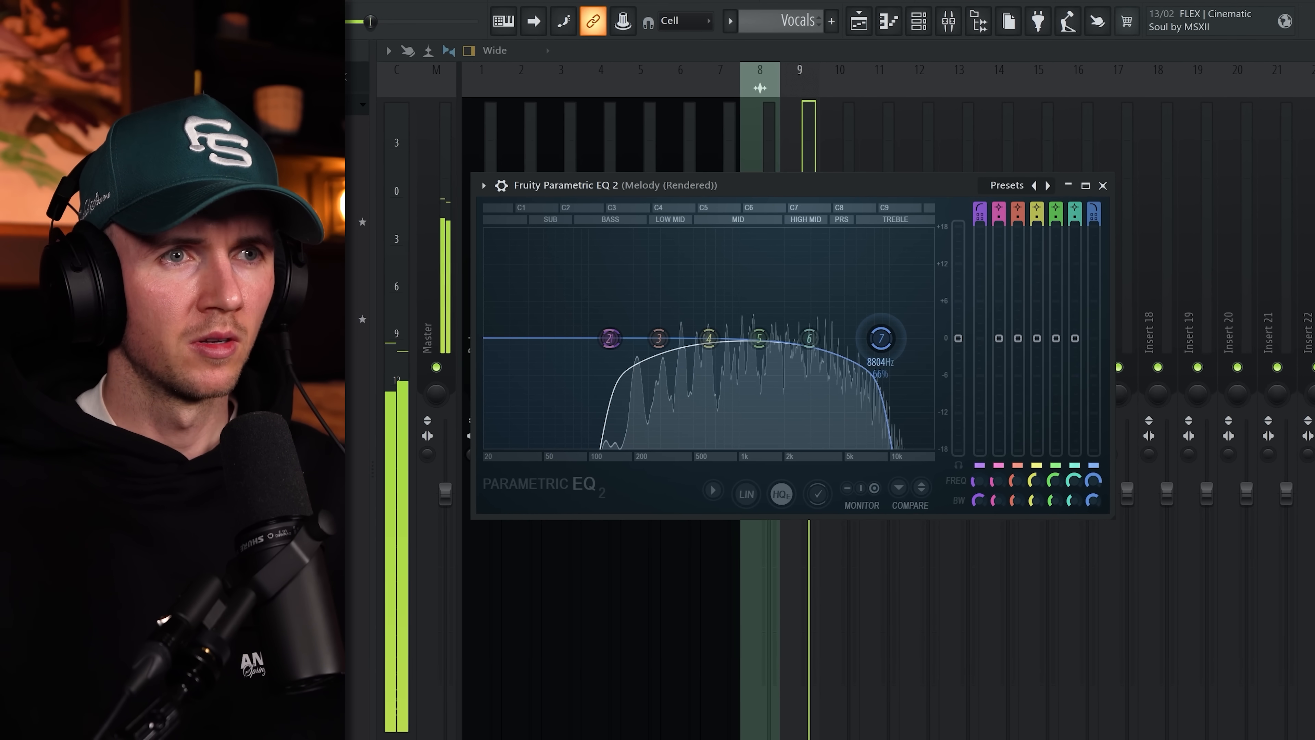